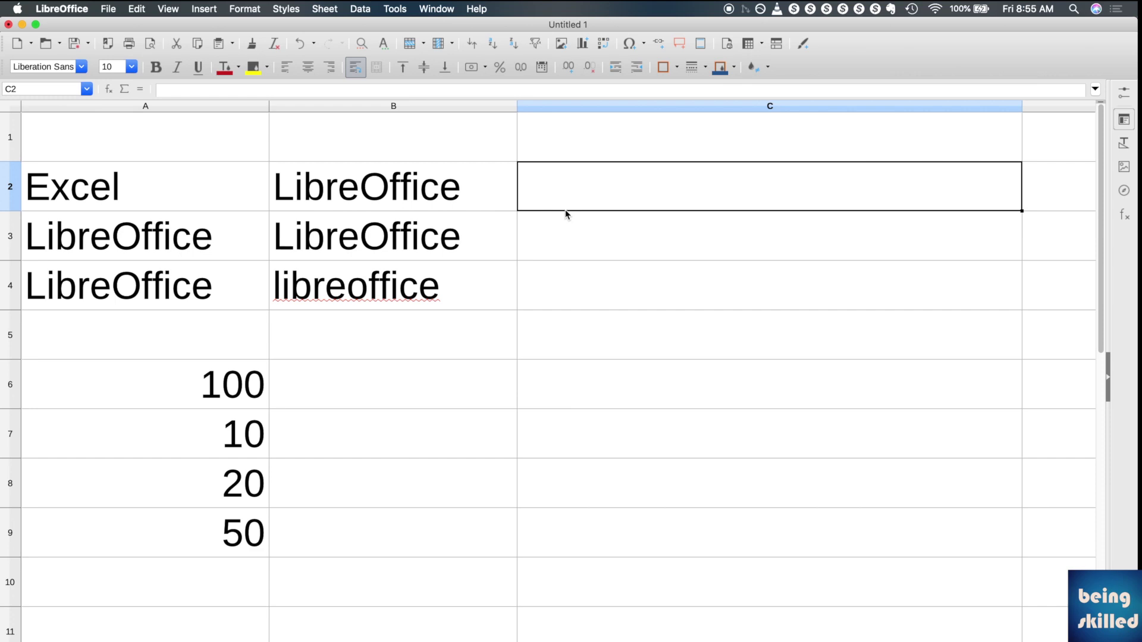
# Type =IF(A2=B2,"Equal","Not Equal" in C2, correcting the misspelled 'Equal'
pyautogui.write('=if')
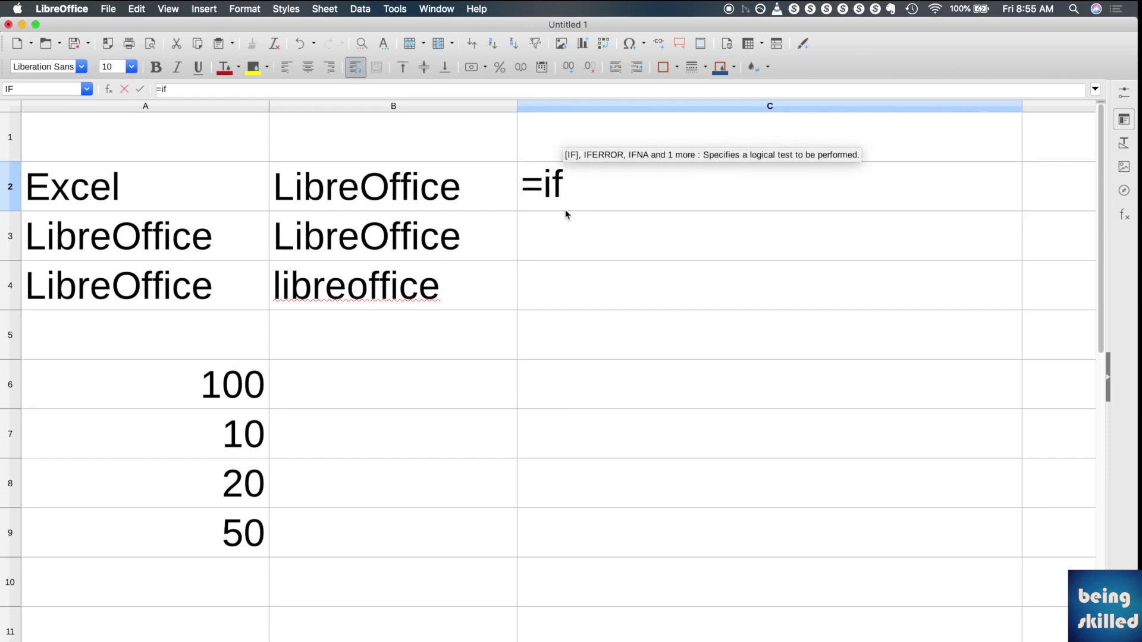
pyautogui.write('(')
pyautogui.click(185, 184)
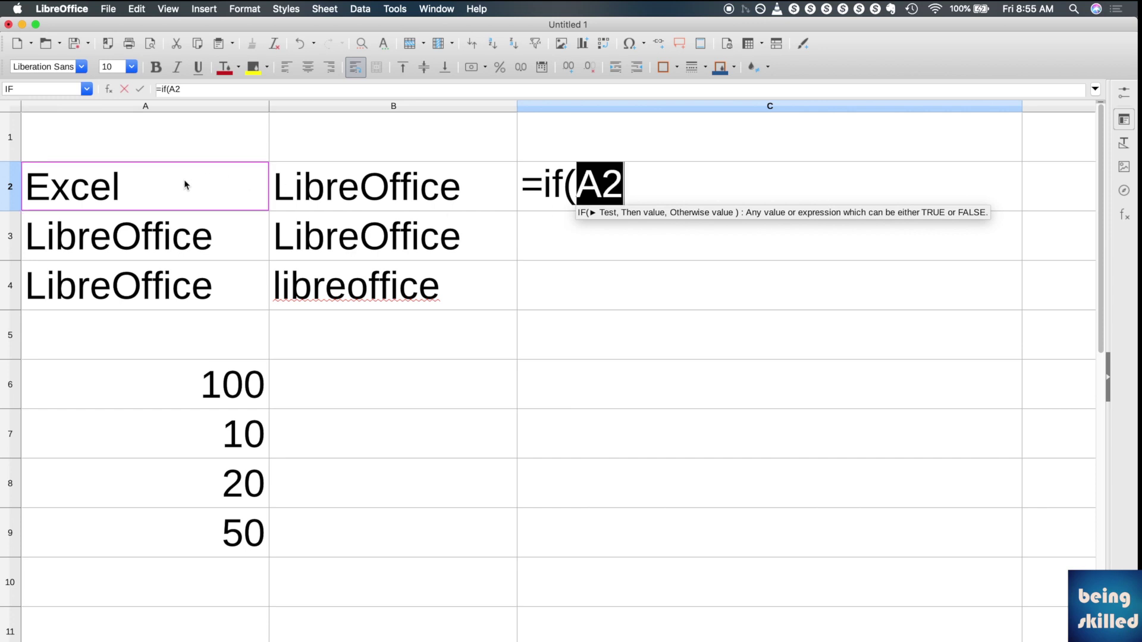
pyautogui.write('=')
pyautogui.click(330, 188)
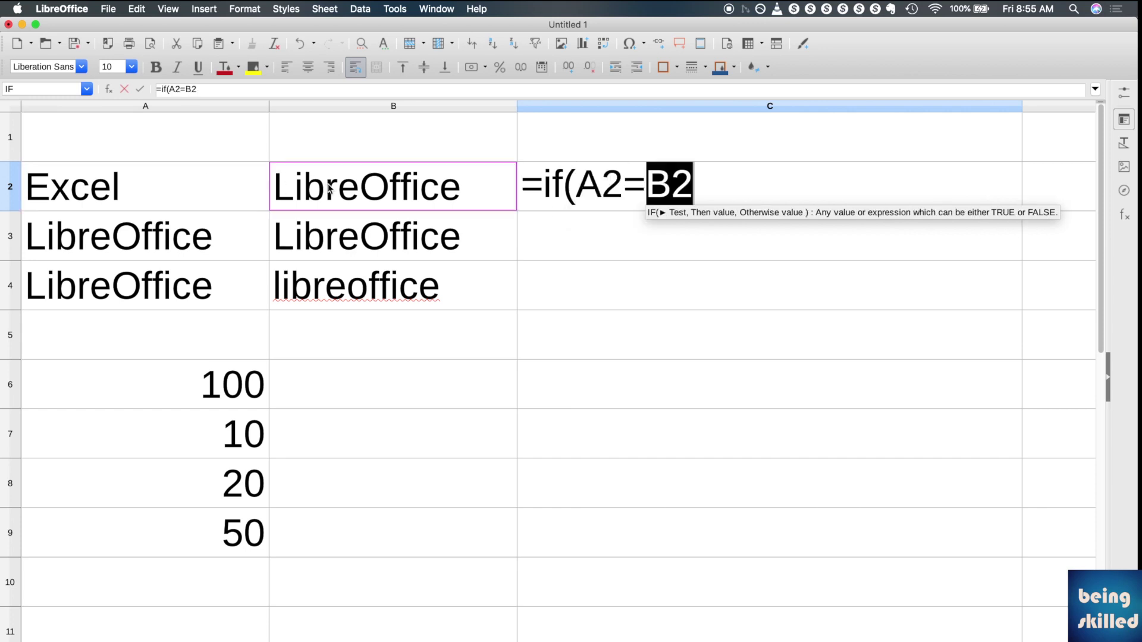
pyautogui.write(',"')
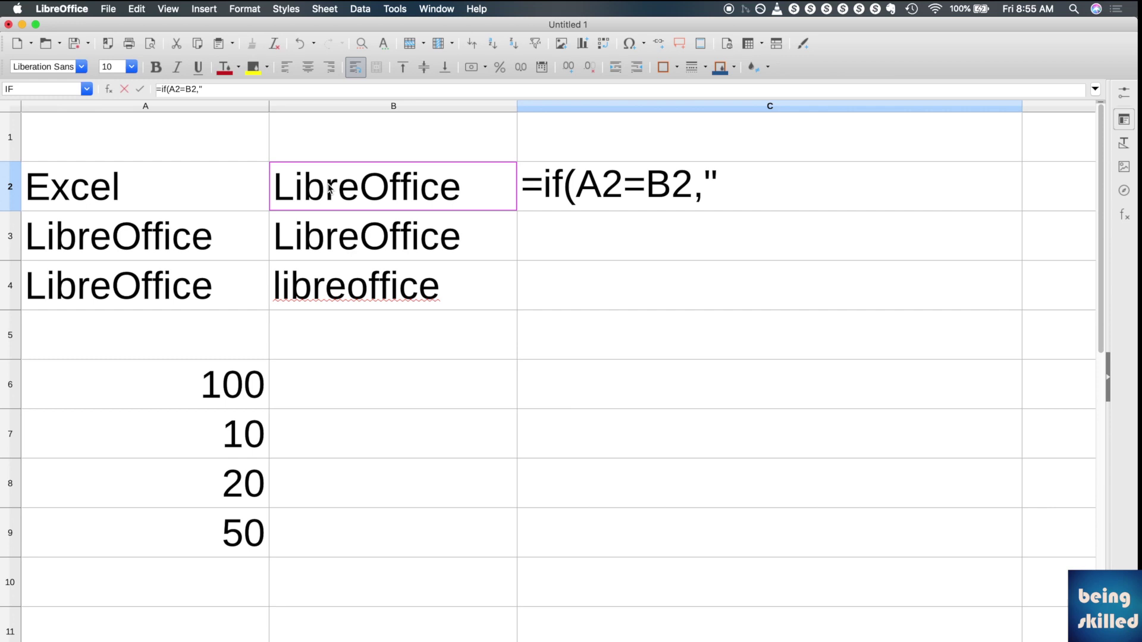
pyautogui.write('Equal')
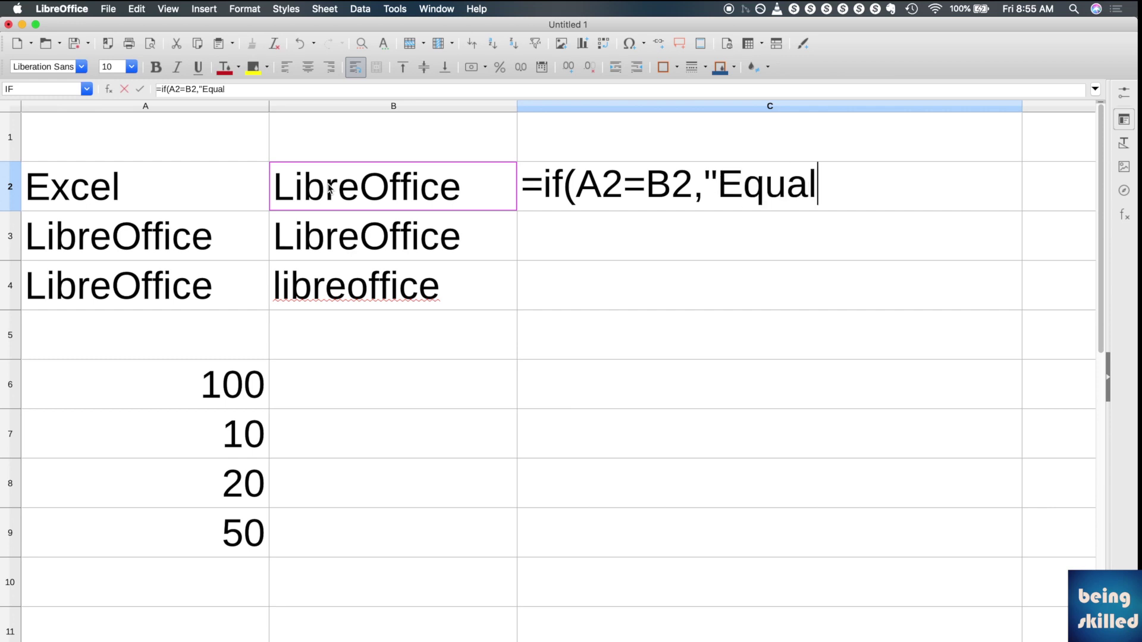
pyautogui.write('","')
pyautogui.write('Not ')
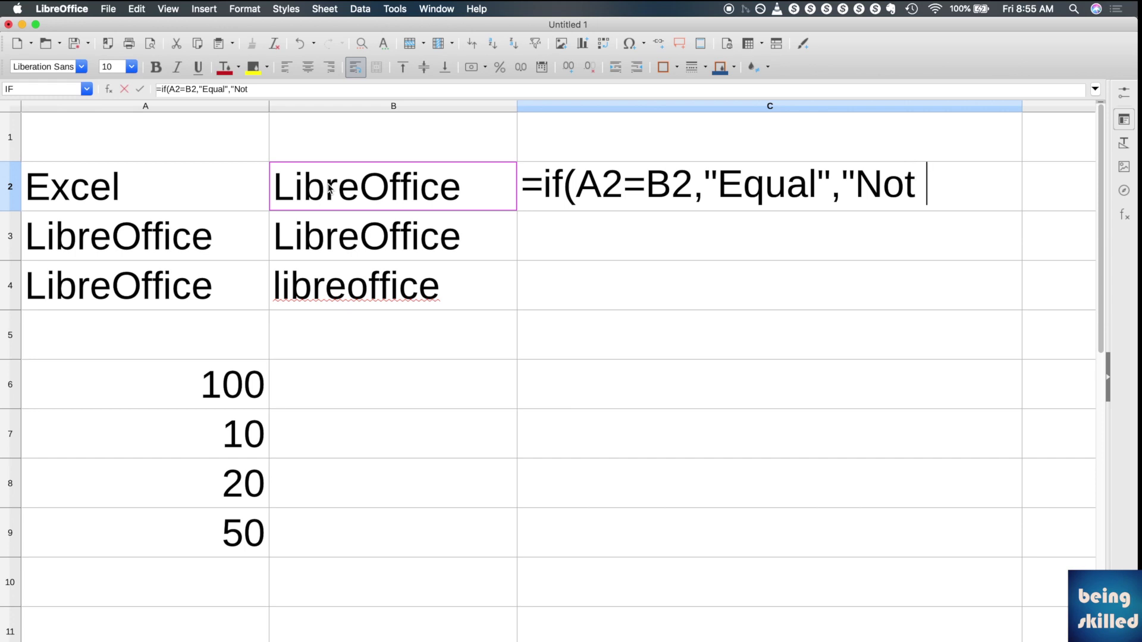
pyautogui.write('Eqya')
pyautogui.press('BackSpace')
pyautogui.press('BackSpace')
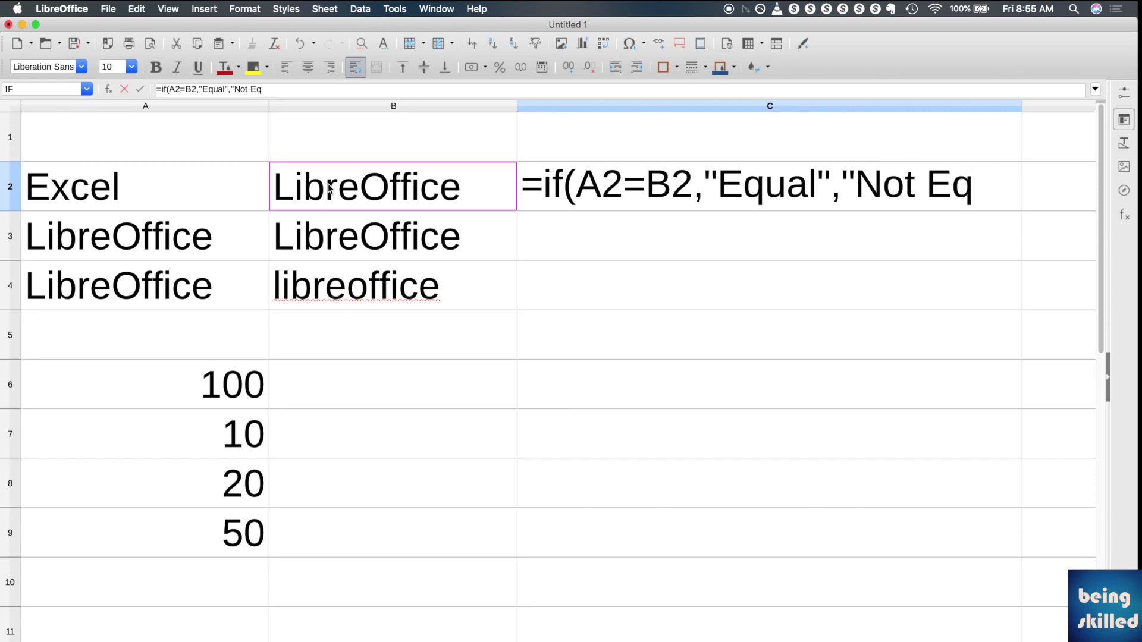
pyautogui.write('ual"')
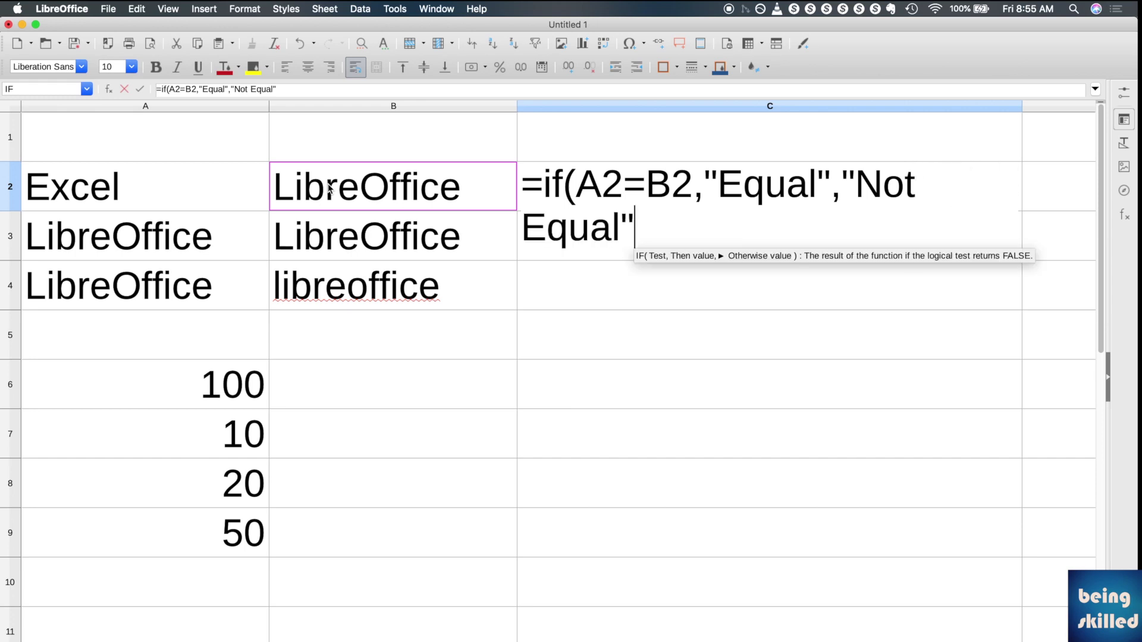
pyautogui.write(')')
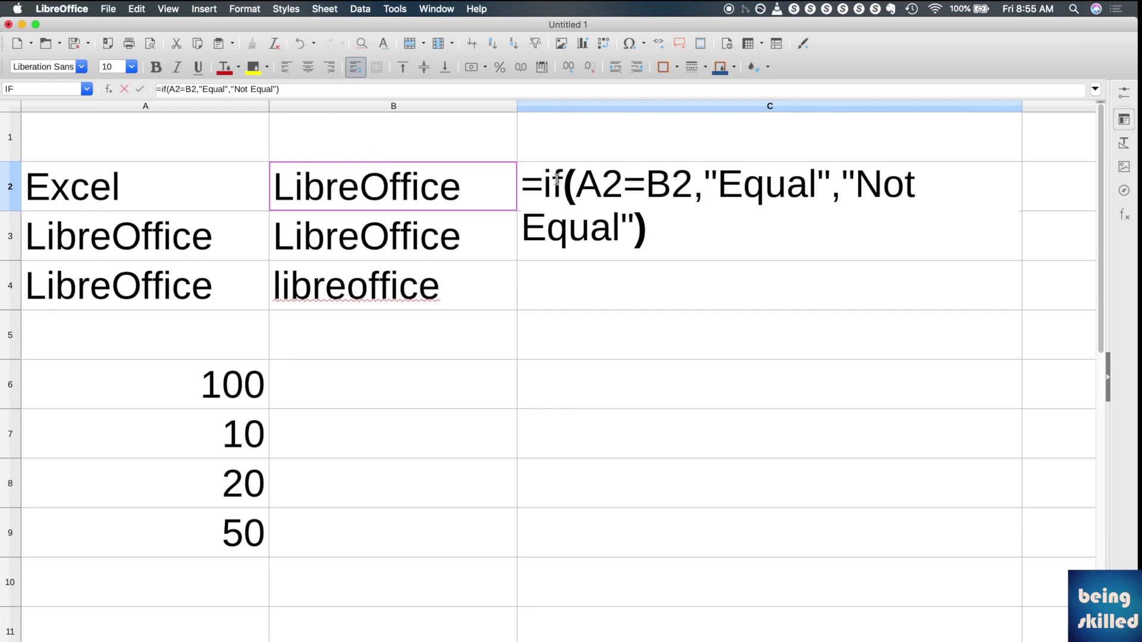
# Highlight the A2=B2 test and both result texts, then close and enter the C2 formula
pyautogui.moveTo(576, 184); pyautogui.dragTo(818, 176)
pyautogui.click(719, 182)
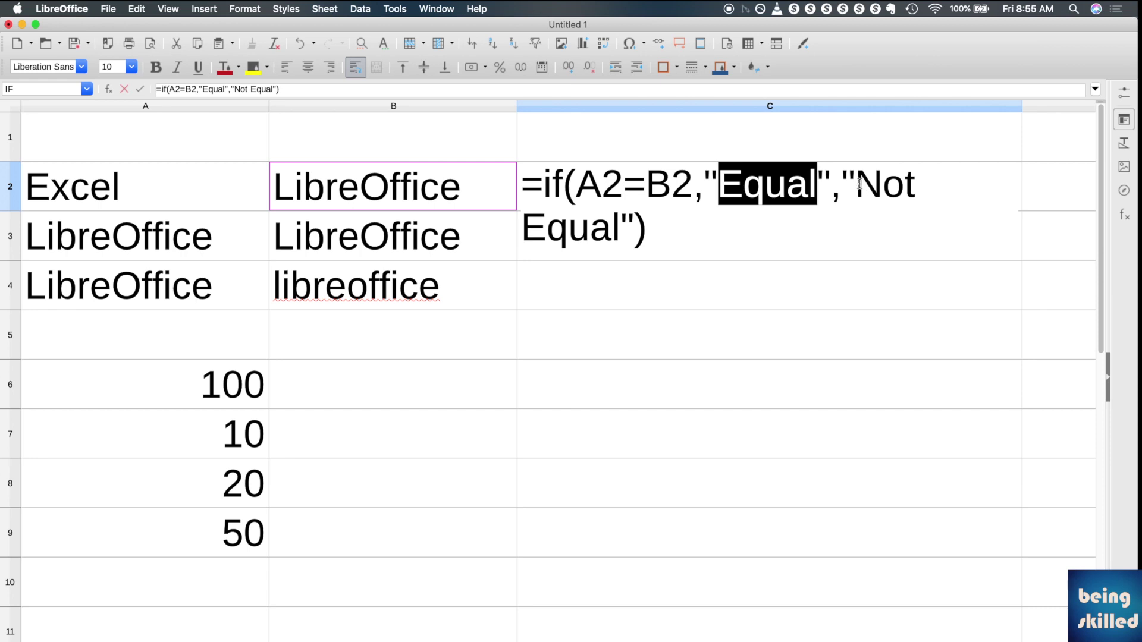
pyautogui.moveTo(856, 184); pyautogui.dragTo(626, 227)
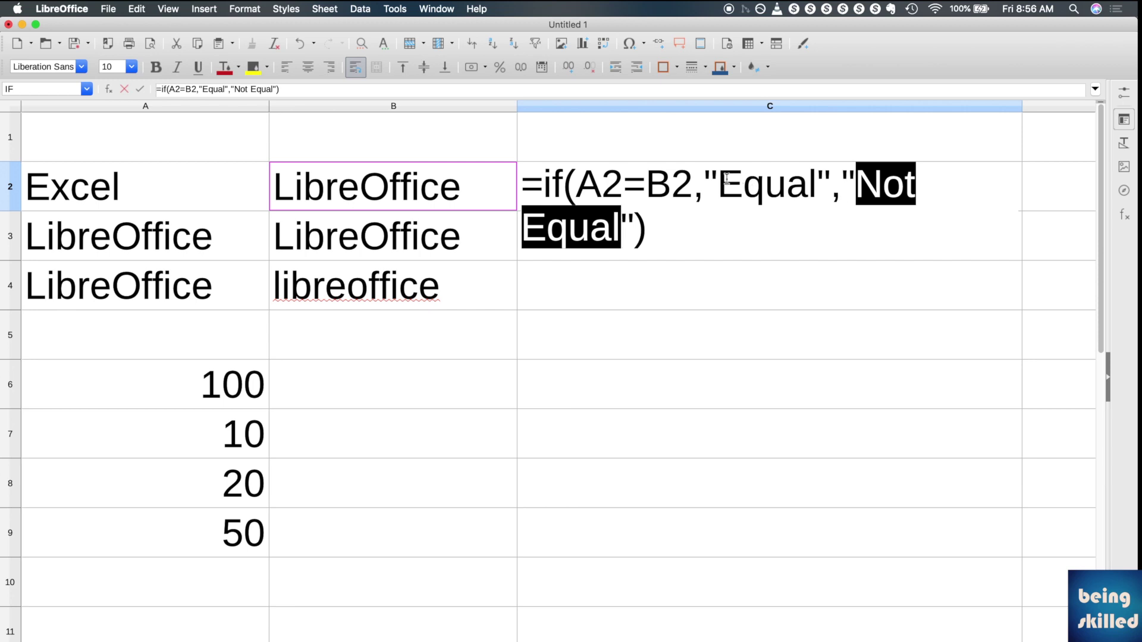
pyautogui.moveTo(705, 181)
pyautogui.mouseDown()
pyautogui.moveTo(817, 183)
pyautogui.moveTo(749, 239)
pyautogui.mouseUp()
pyautogui.click(752, 241)
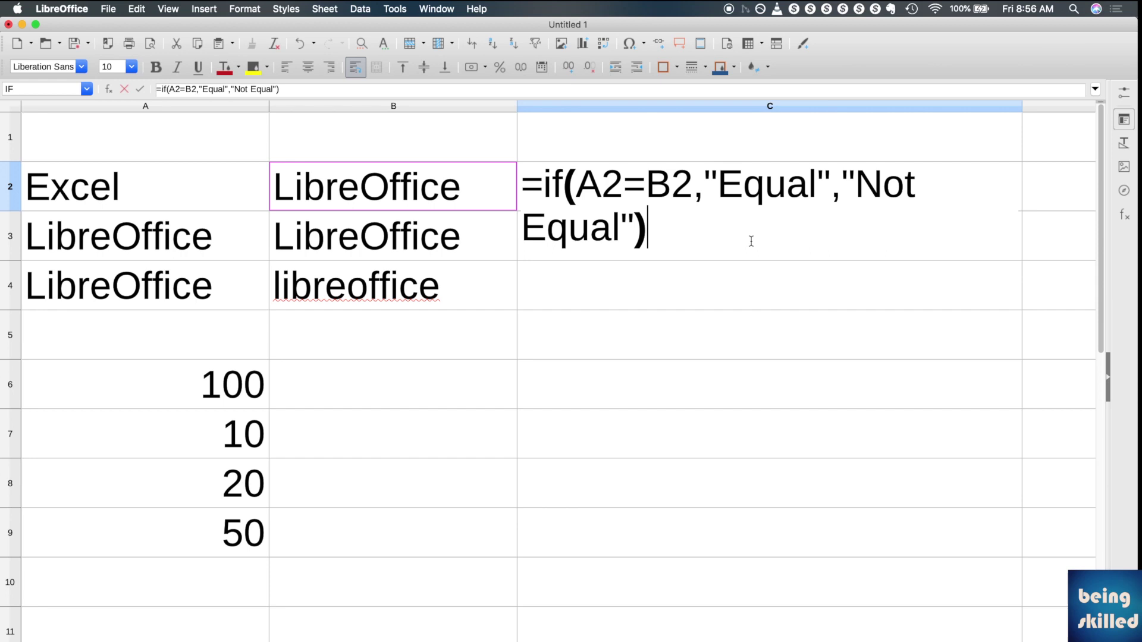
pyautogui.press('Return')
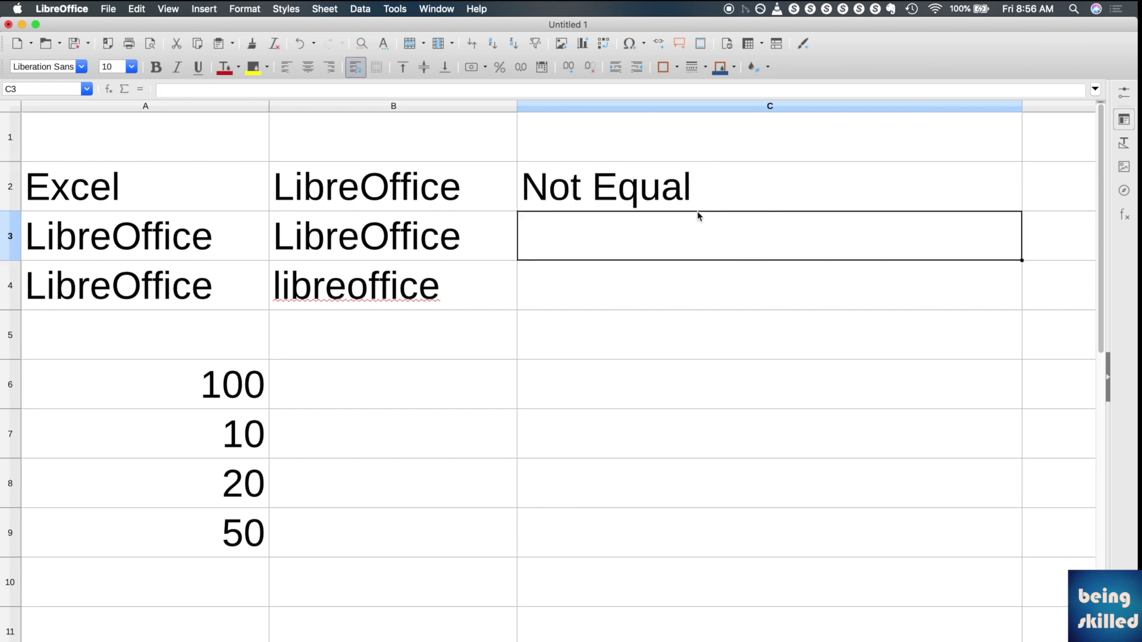
# Fill the C2 IF formula down through C4, giving Not Equal in all three rows
pyautogui.click(661, 185)
pyautogui.moveTo(170, 176); pyautogui.dragTo(339, 182)
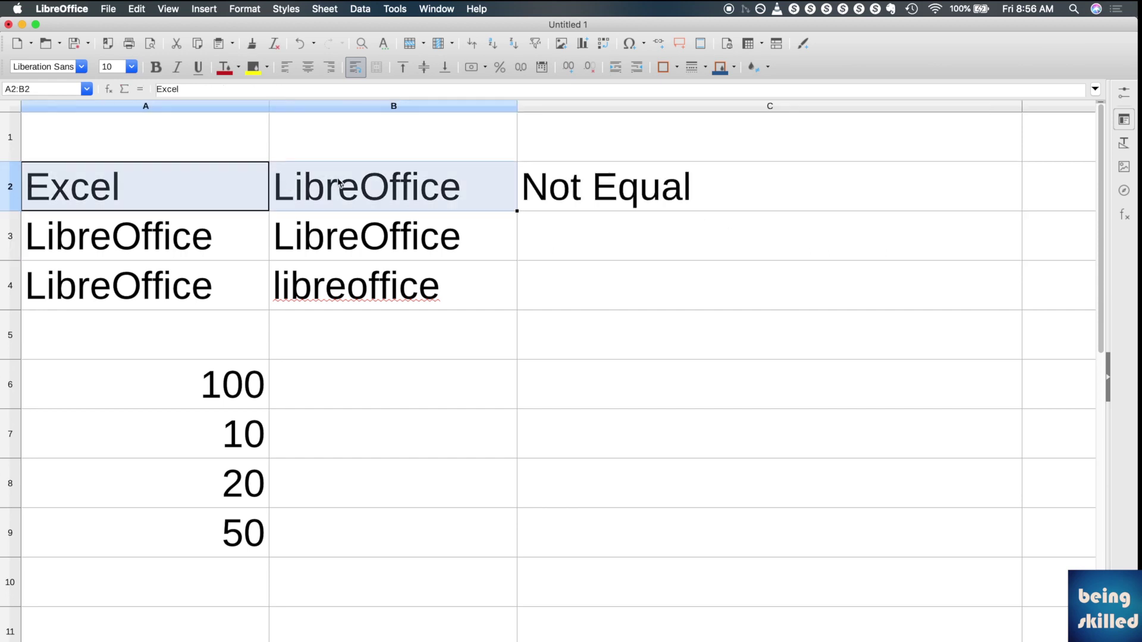
pyautogui.click(754, 188)
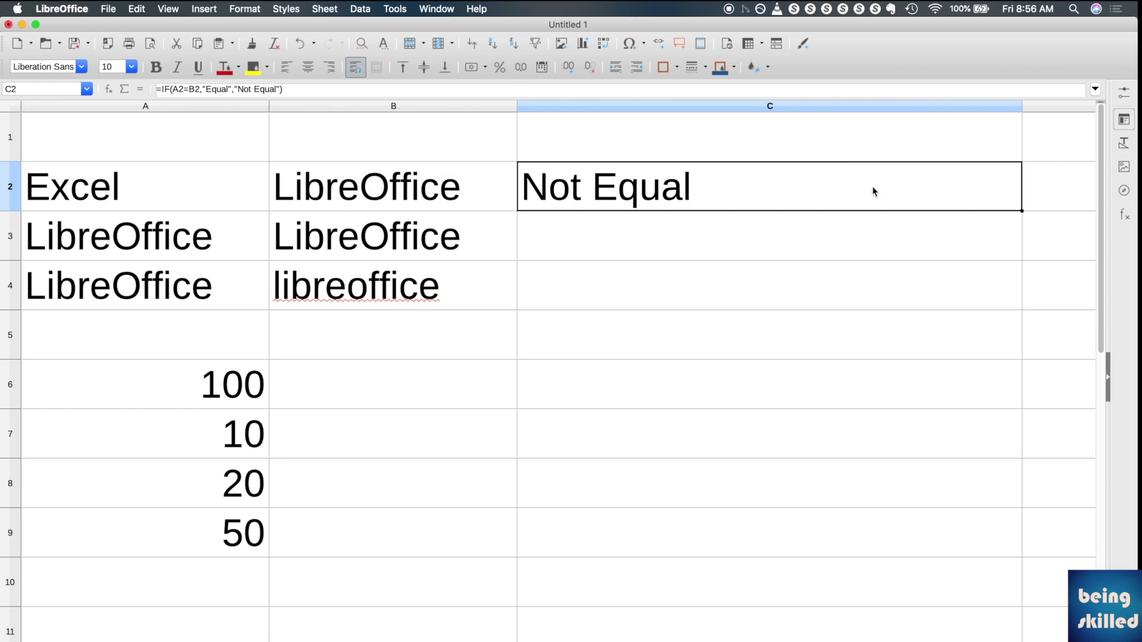
pyautogui.moveTo(1022, 211); pyautogui.dragTo(1017, 297)
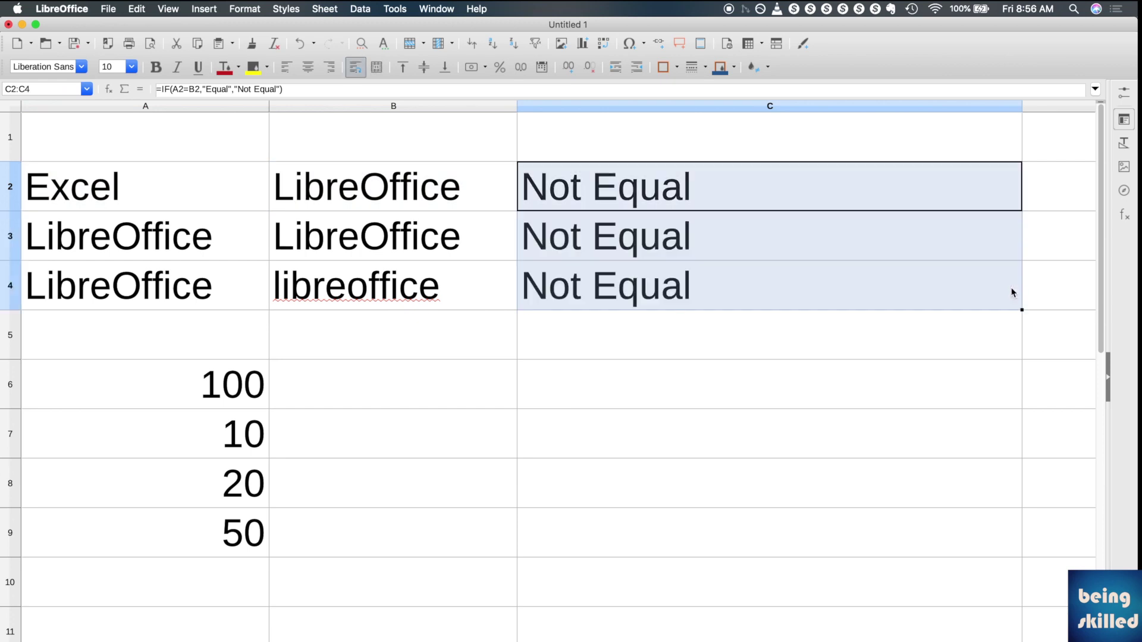
pyautogui.click(676, 227)
# Edit A3's text to match B3 so C3 reads Equal, then move to A4
pyautogui.click(234, 241)
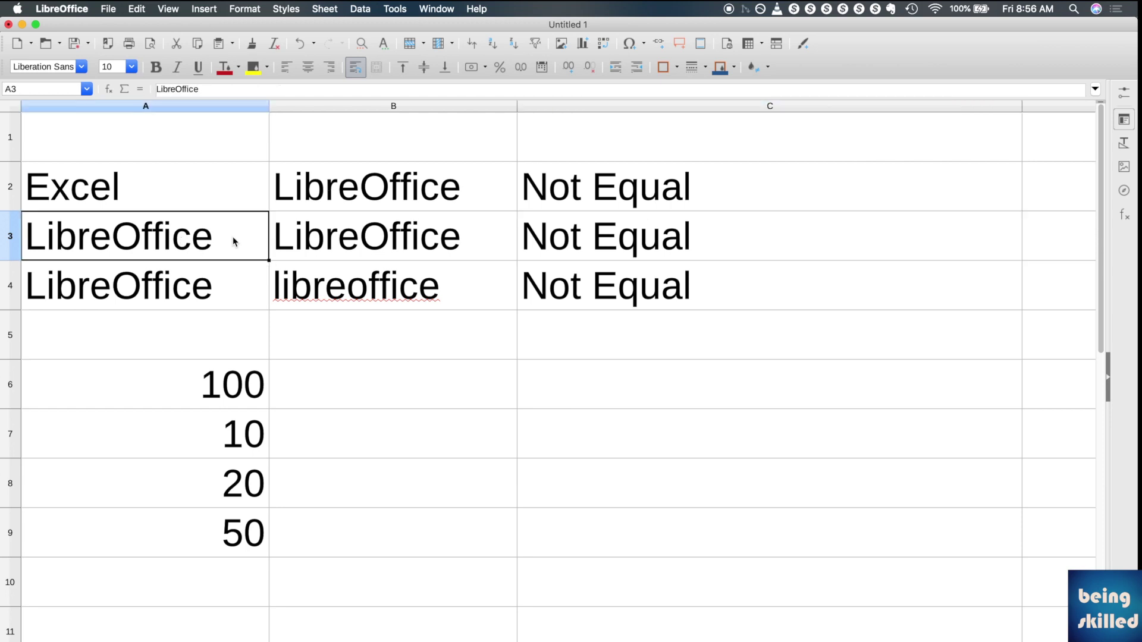
pyautogui.moveTo(234, 241); pyautogui.dragTo(367, 252)
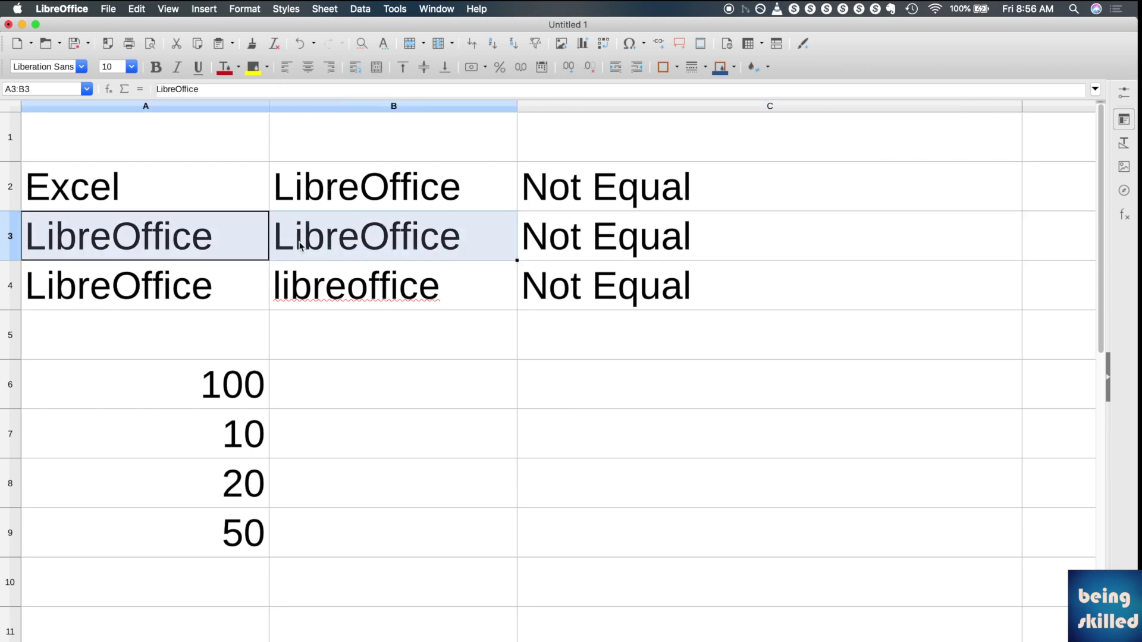
pyautogui.click(245, 235)
pyautogui.doubleClick(245, 235)
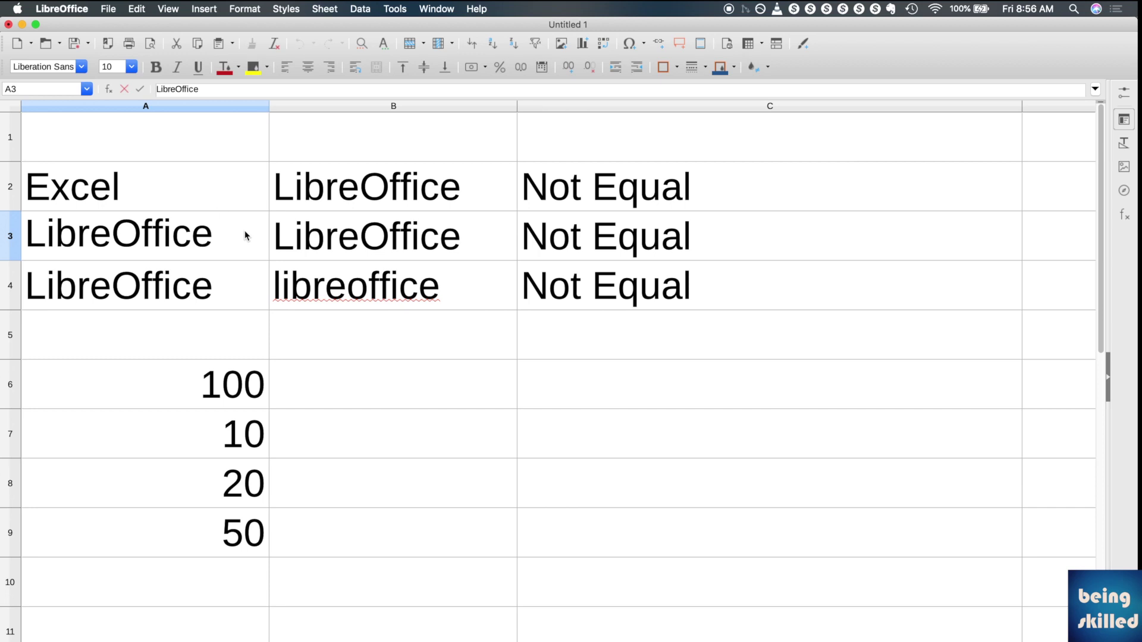
pyautogui.press('Tab')
pyautogui.press('Tab')
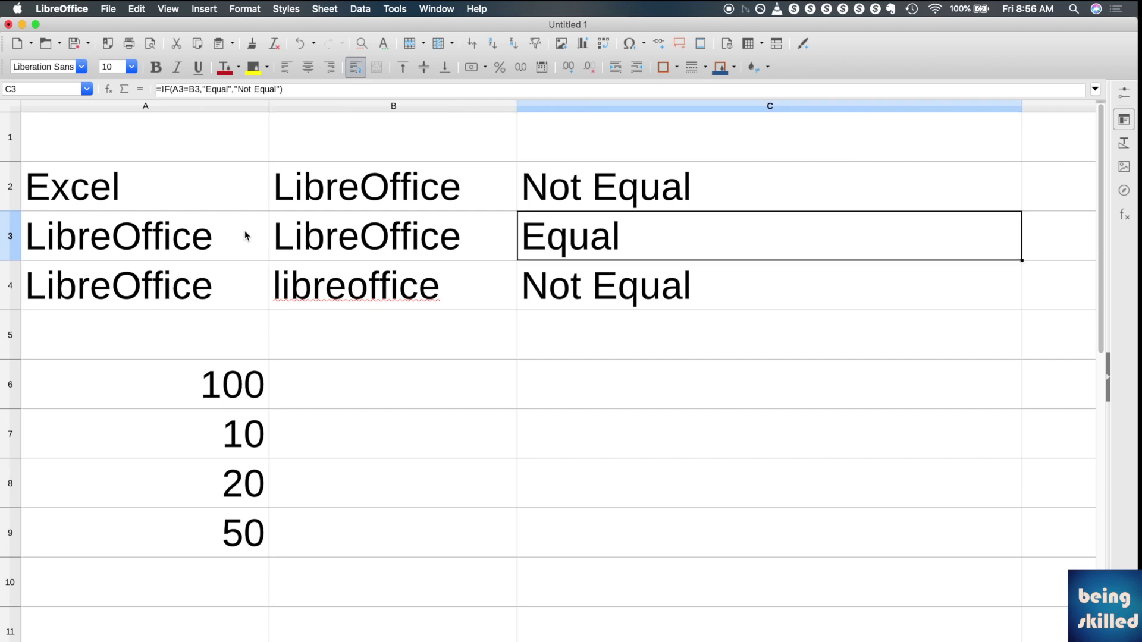
pyautogui.press('Down')
pyautogui.press('Left')
pyautogui.press('Left')
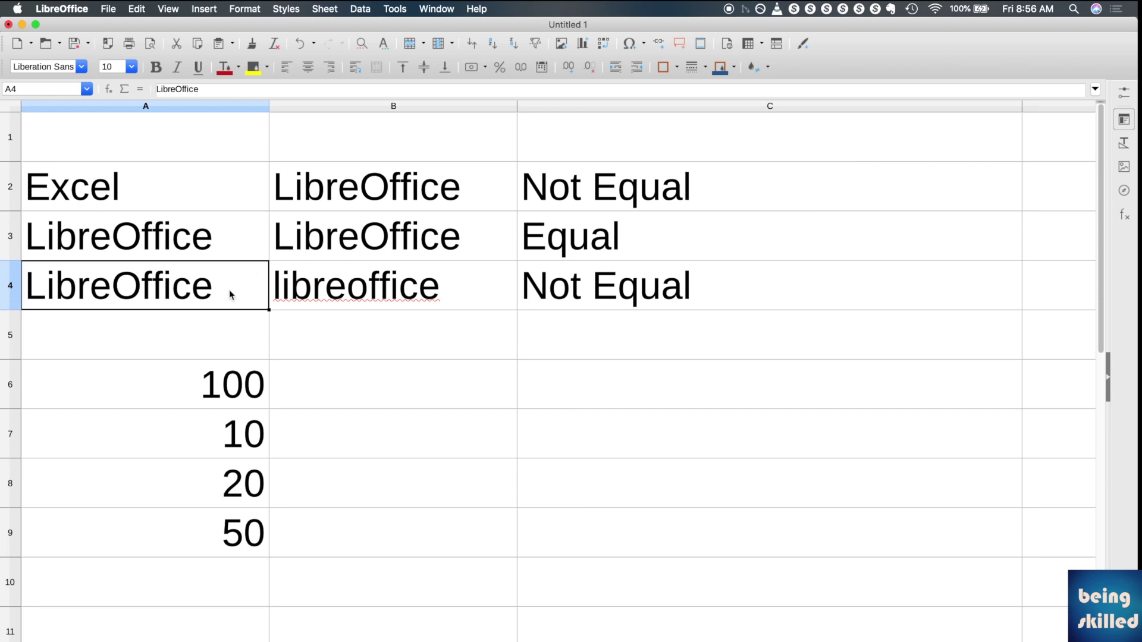
# Compare A4 with B4 and review C4's formula, leaving its Not Equal result unchanged
pyautogui.keyDown('shift'); pyautogui.click(316, 298); pyautogui.keyUp('shift')
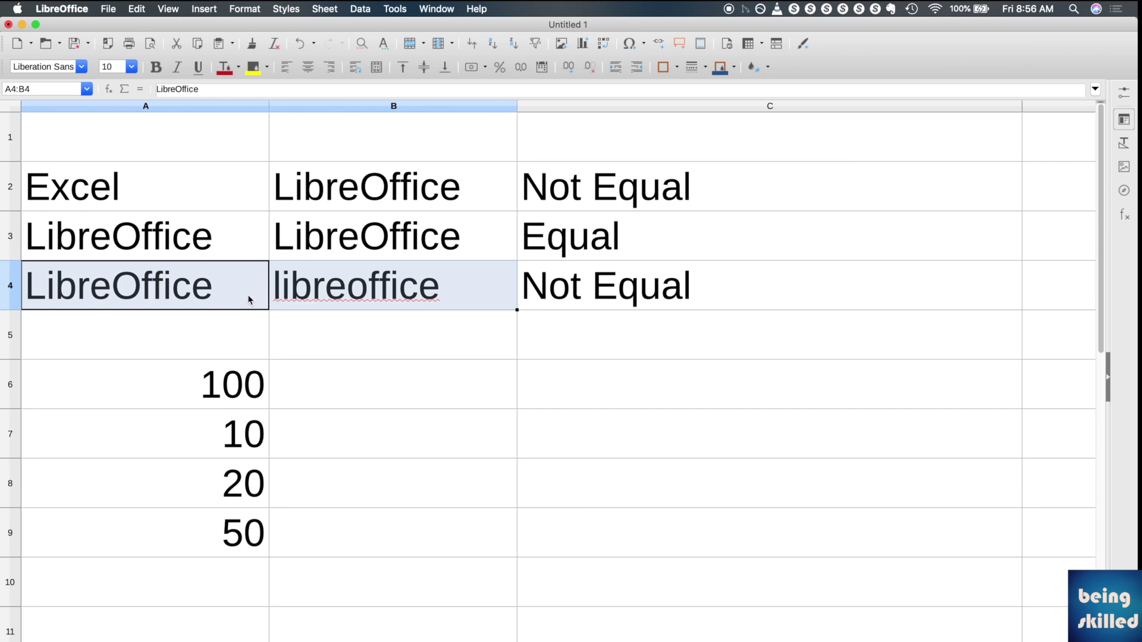
pyautogui.click(248, 299)
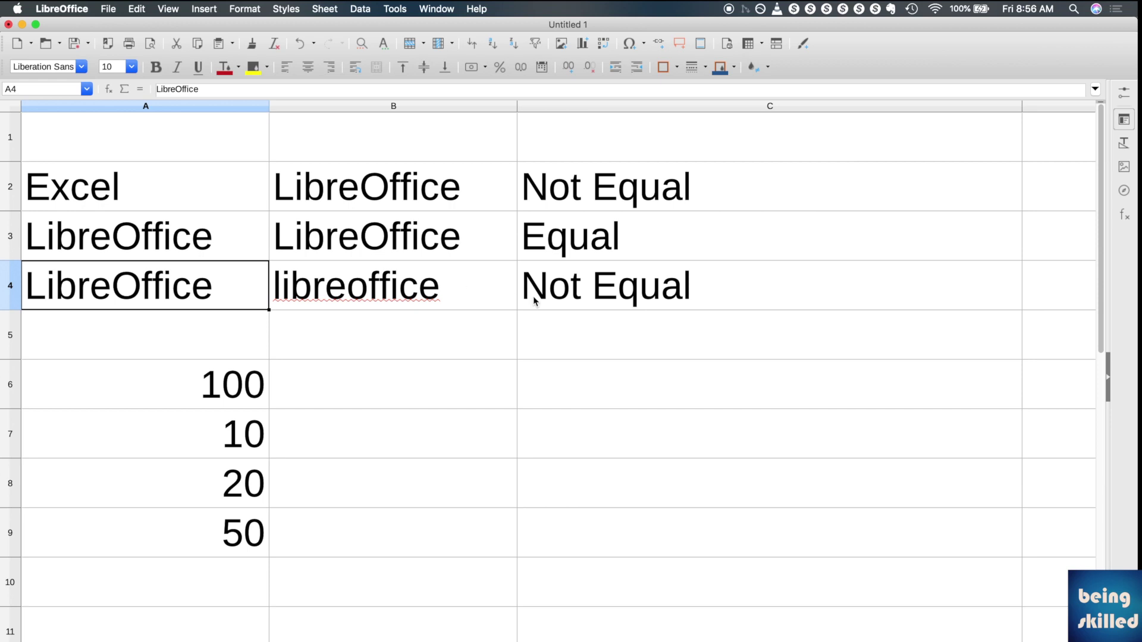
pyautogui.keyDown('shift'); pyautogui.click(379, 306); pyautogui.keyUp('shift')
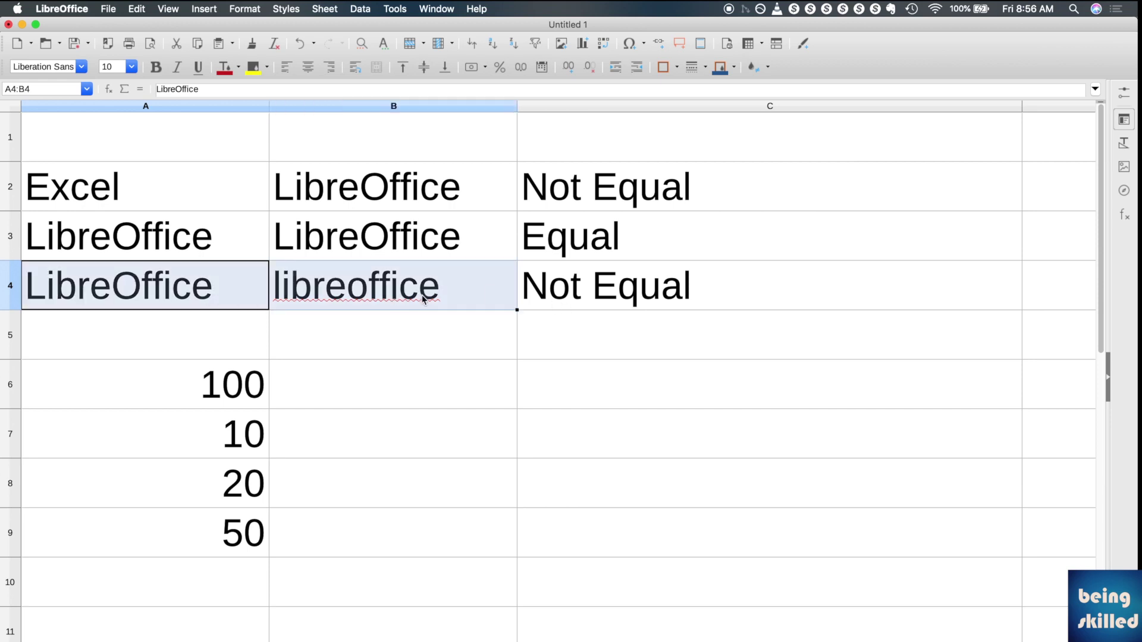
pyautogui.doubleClick(565, 294)
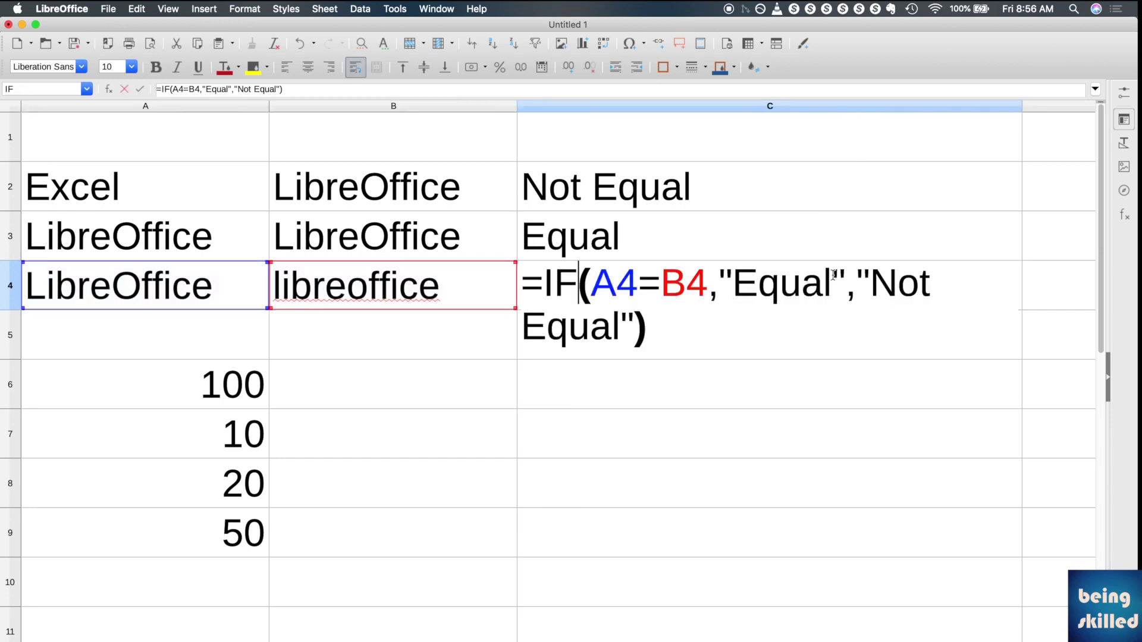
pyautogui.moveTo(856, 284)
pyautogui.mouseDown()
pyautogui.moveTo(744, 325)
pyautogui.moveTo(659, 308)
pyautogui.mouseUp()
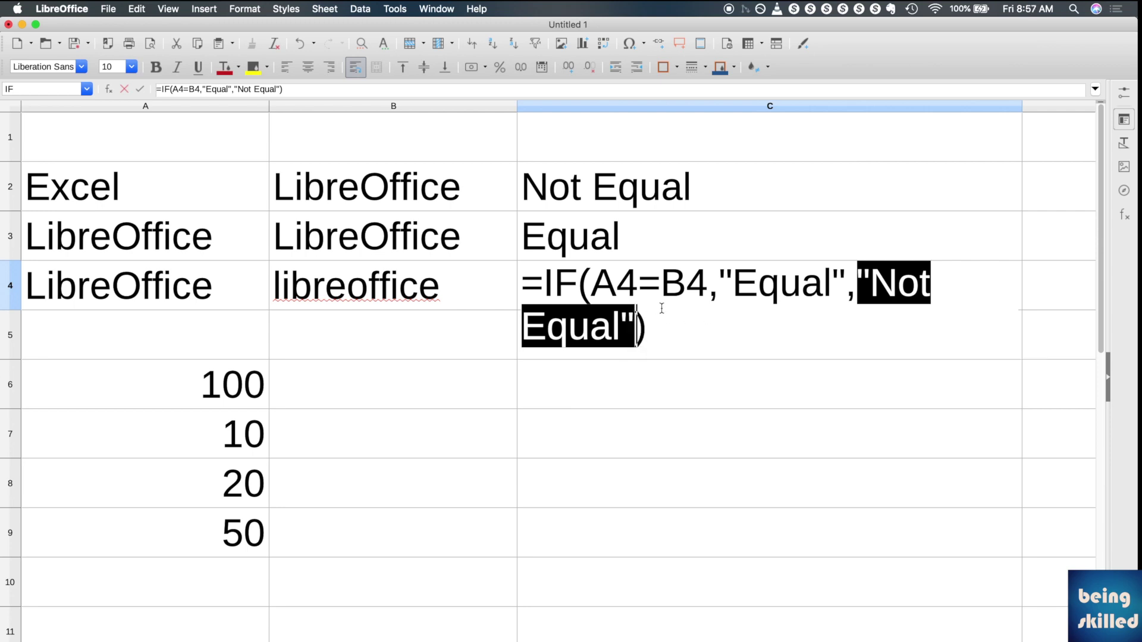
pyautogui.press('Escape')
pyautogui.click(612, 376)
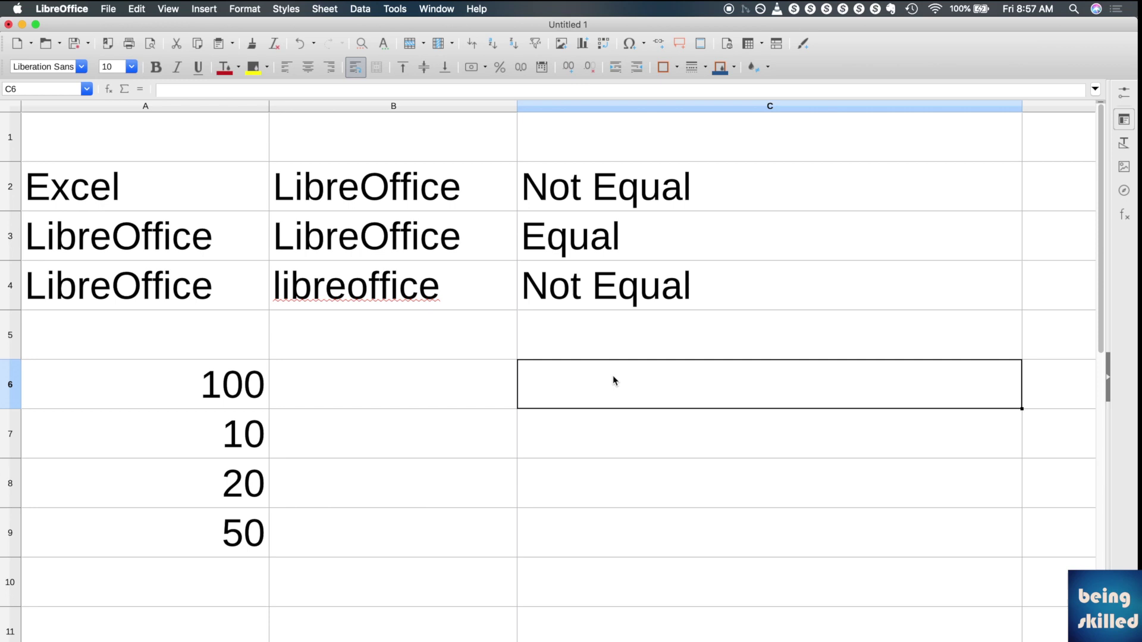
# Enter =IF(A6>50,"Greater","Lesser") in C6, which shows Greater for 100
pyautogui.write('=')
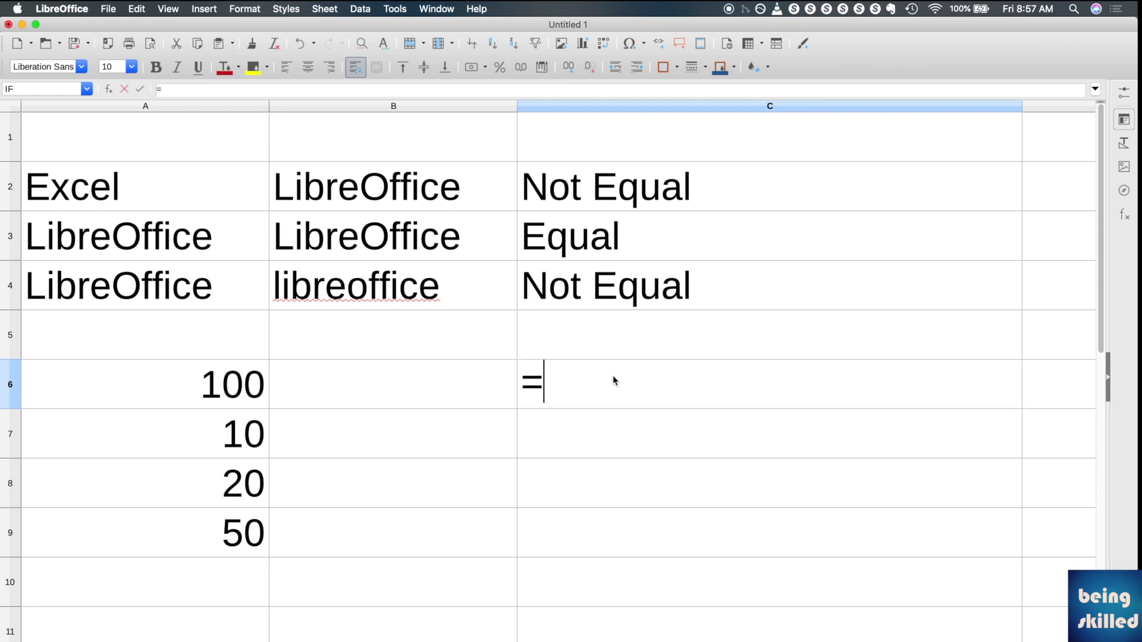
pyautogui.write(' IF')
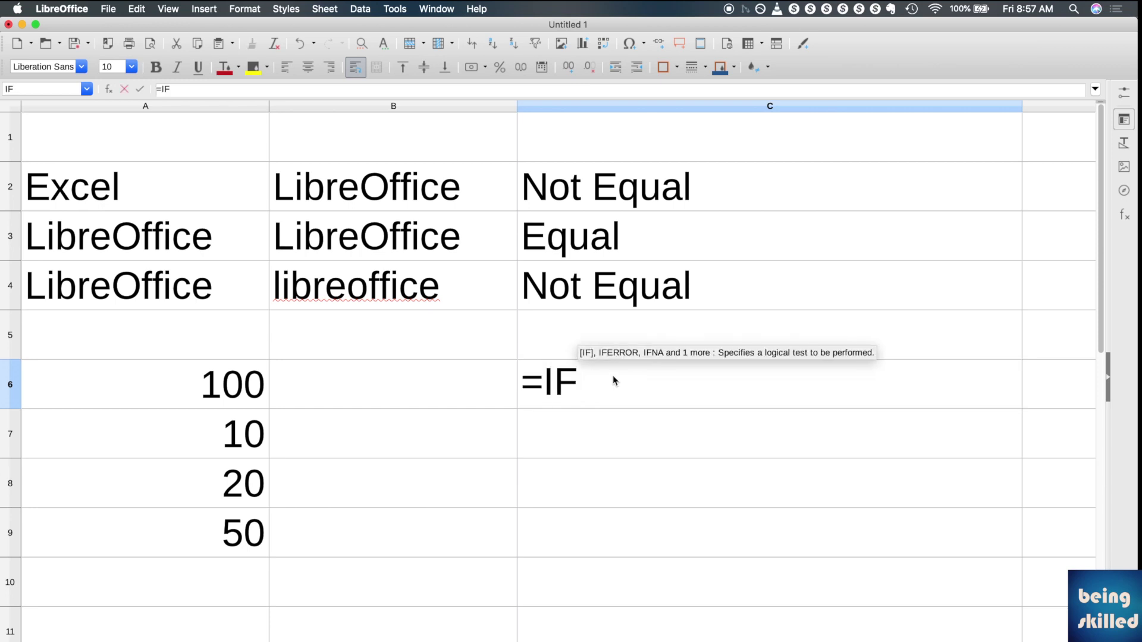
pyautogui.write('(')
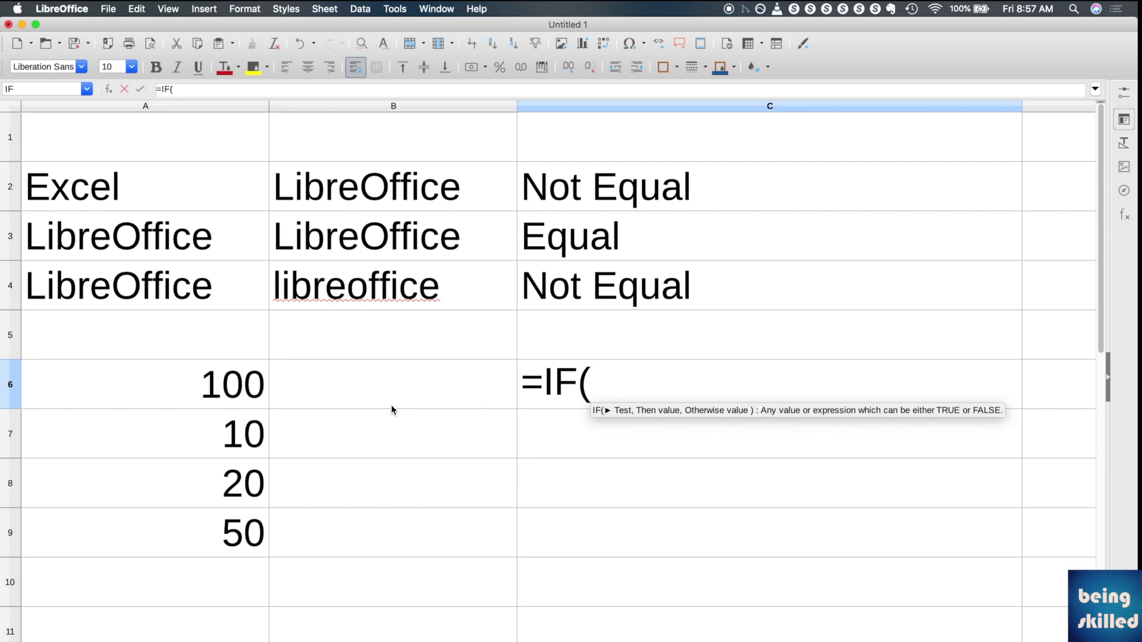
pyautogui.click(236, 394)
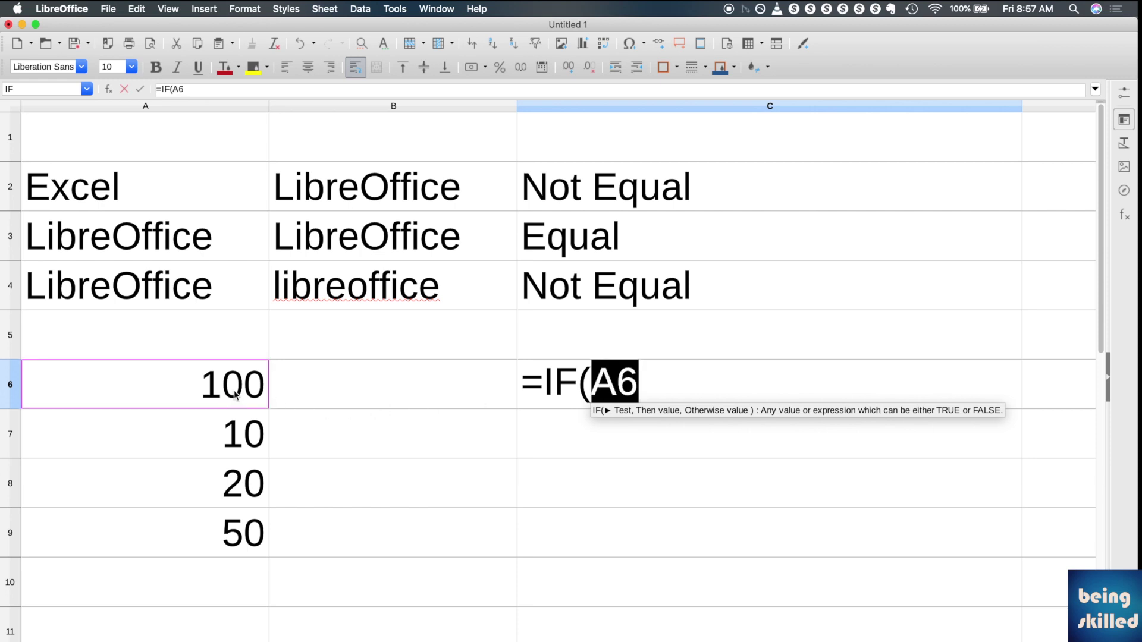
pyautogui.write('>50')
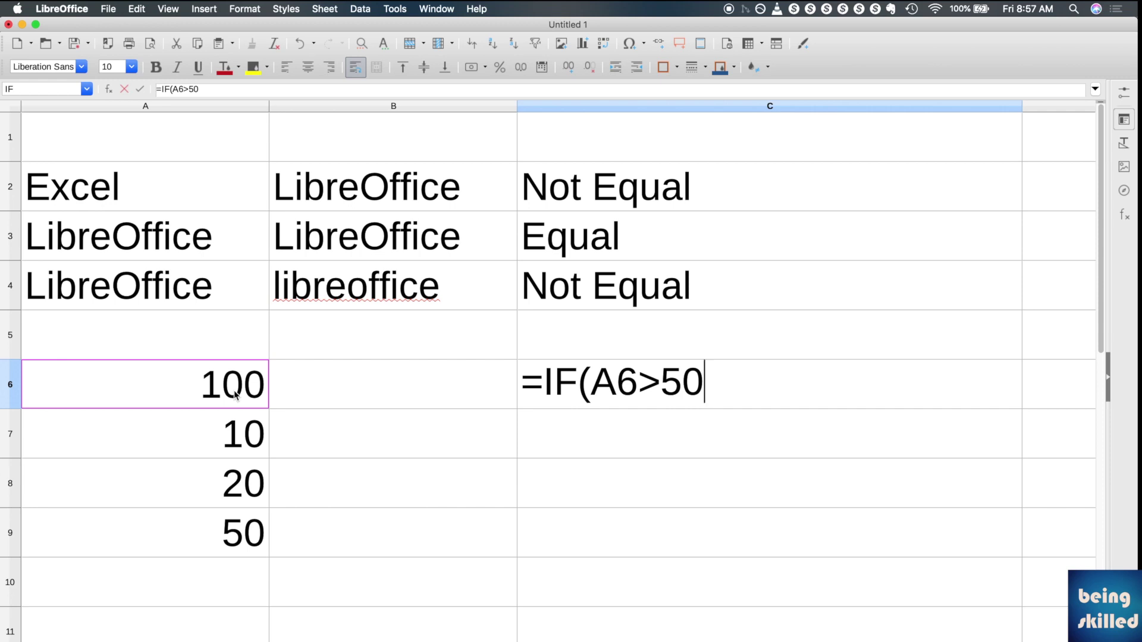
pyautogui.write(',"')
pyautogui.write('Greater')
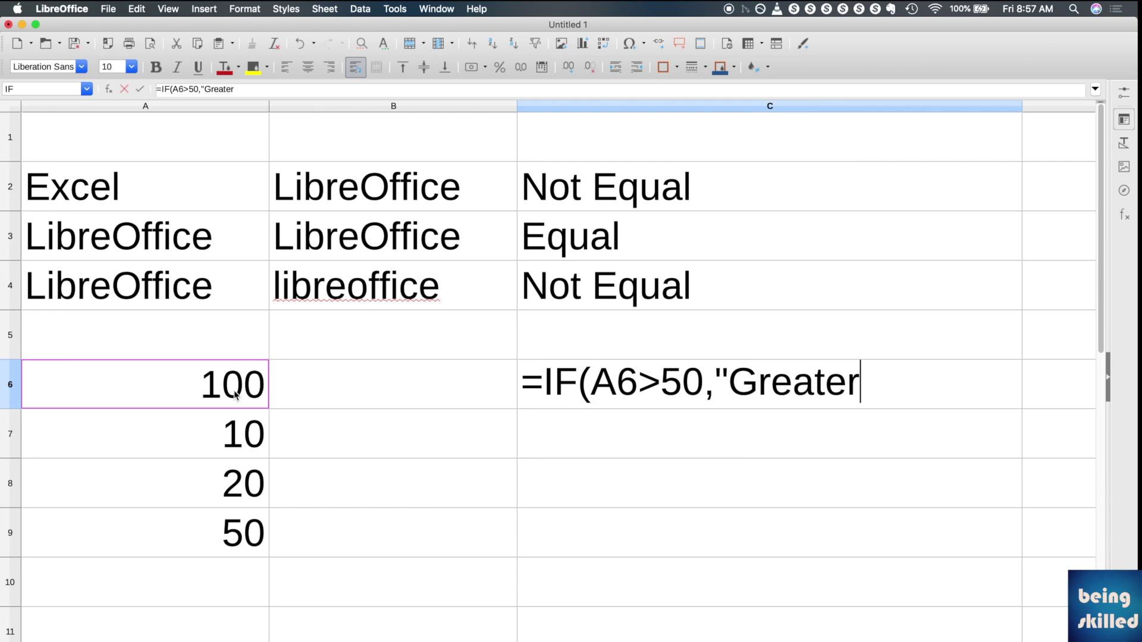
pyautogui.write('","L')
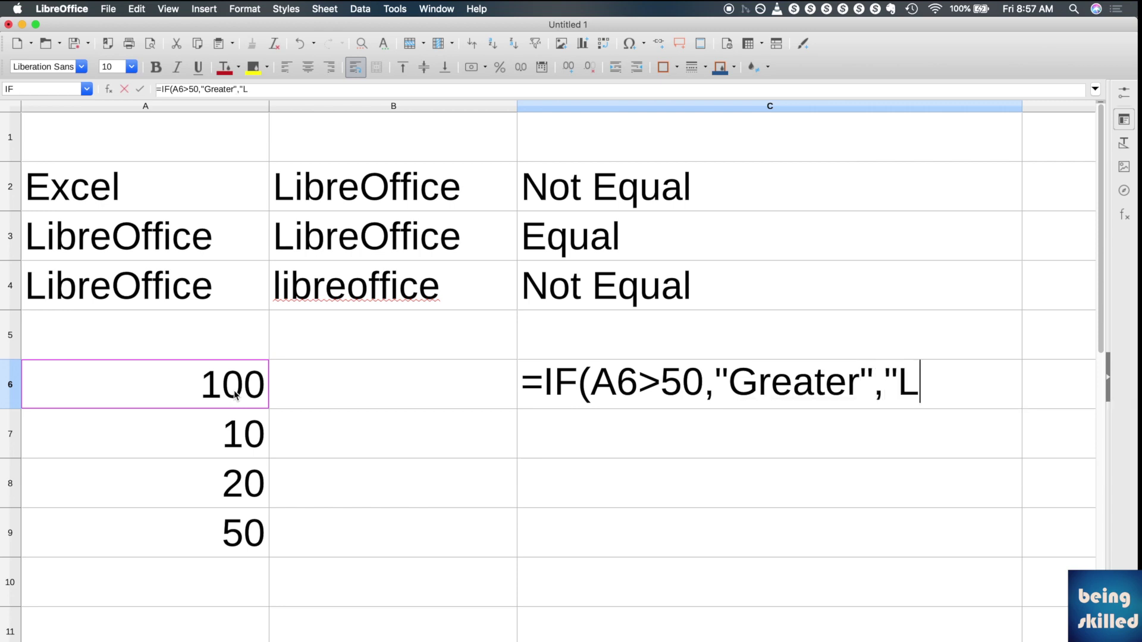
pyautogui.write('esser"')
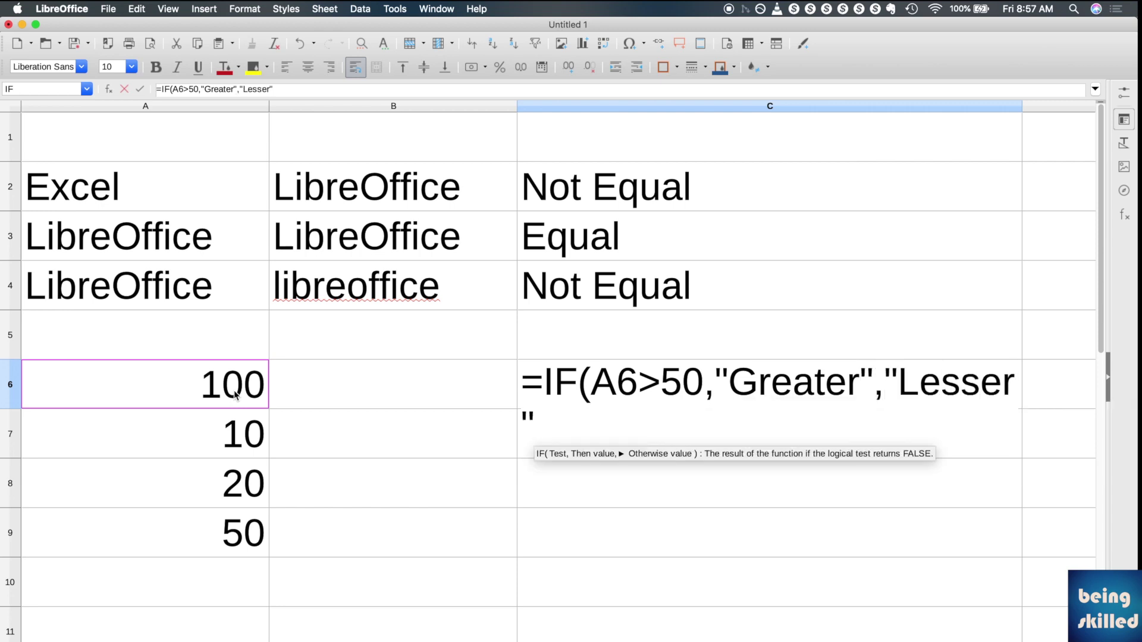
pyautogui.write(')')
pyautogui.press('Return')
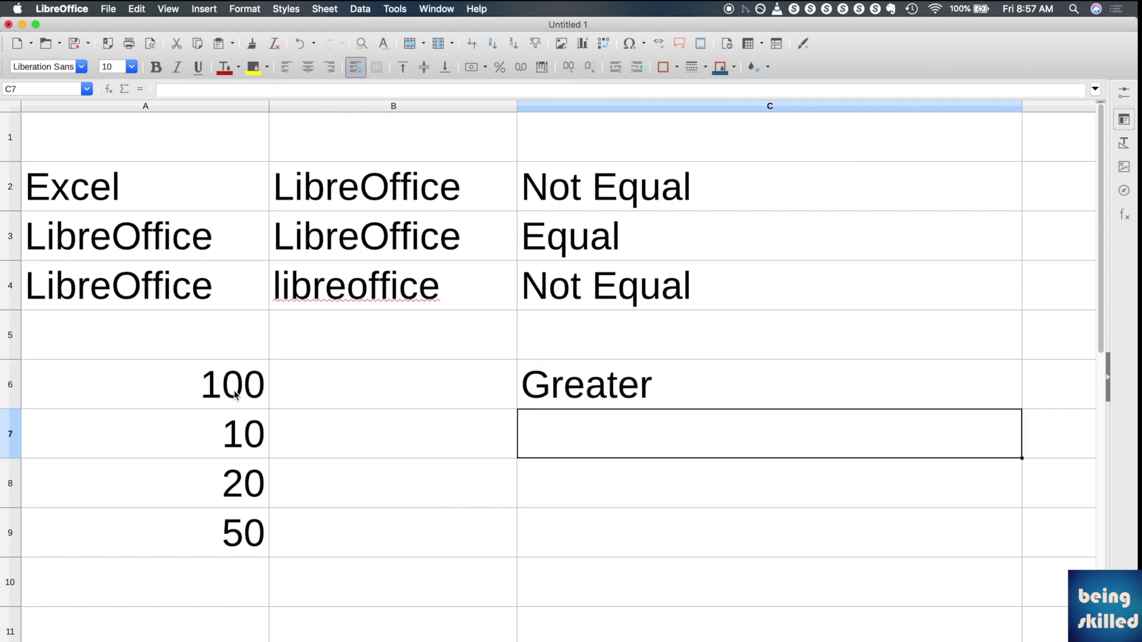
pyautogui.press('Up')
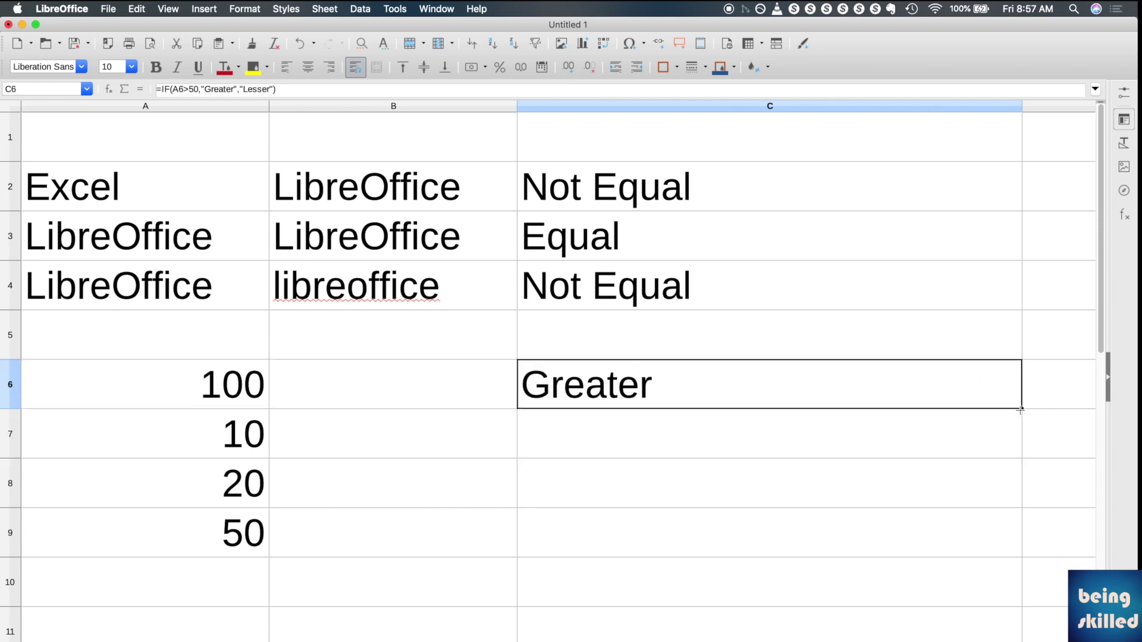
# Fill the C6 formula down to C9 and check the Lesser results for 10, 20 and 50
pyautogui.moveTo(1021, 409); pyautogui.dragTo(1005, 537)
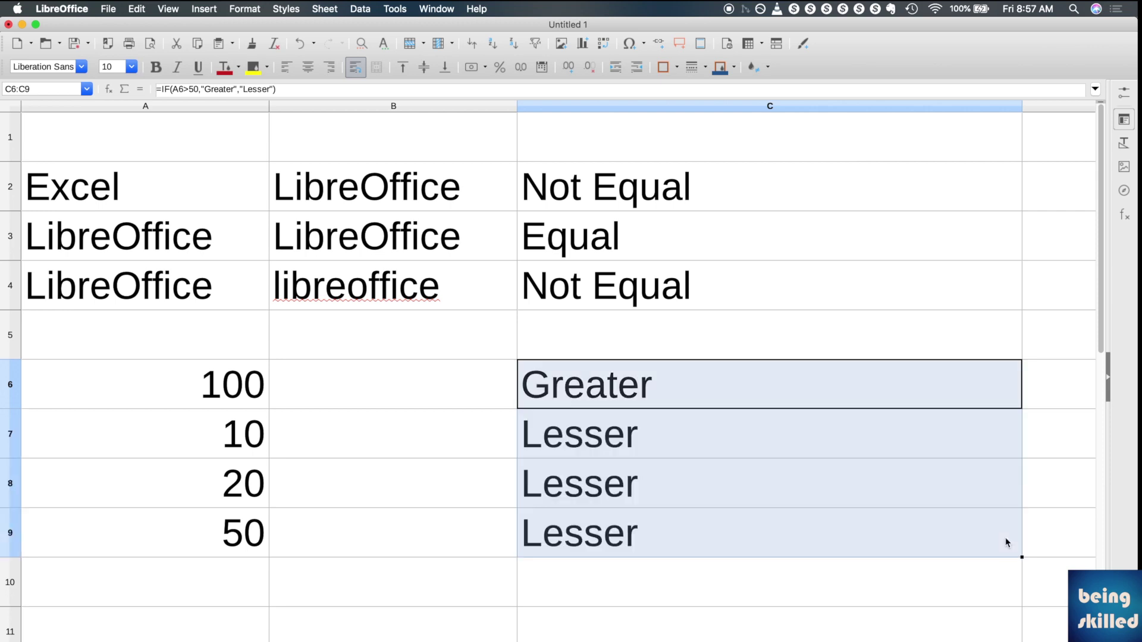
pyautogui.click(745, 425)
pyautogui.press('Left')
pyautogui.press('Left')
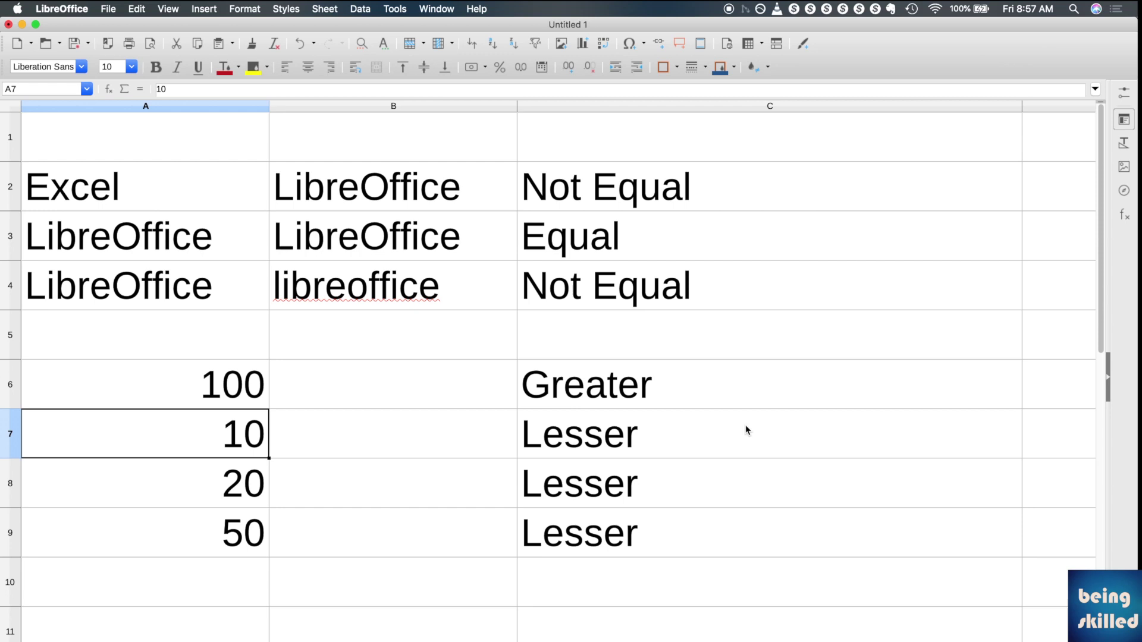
pyautogui.press('Right')
pyautogui.press('Right')
pyautogui.press('Left')
pyautogui.press('Left')
pyautogui.press('Down')
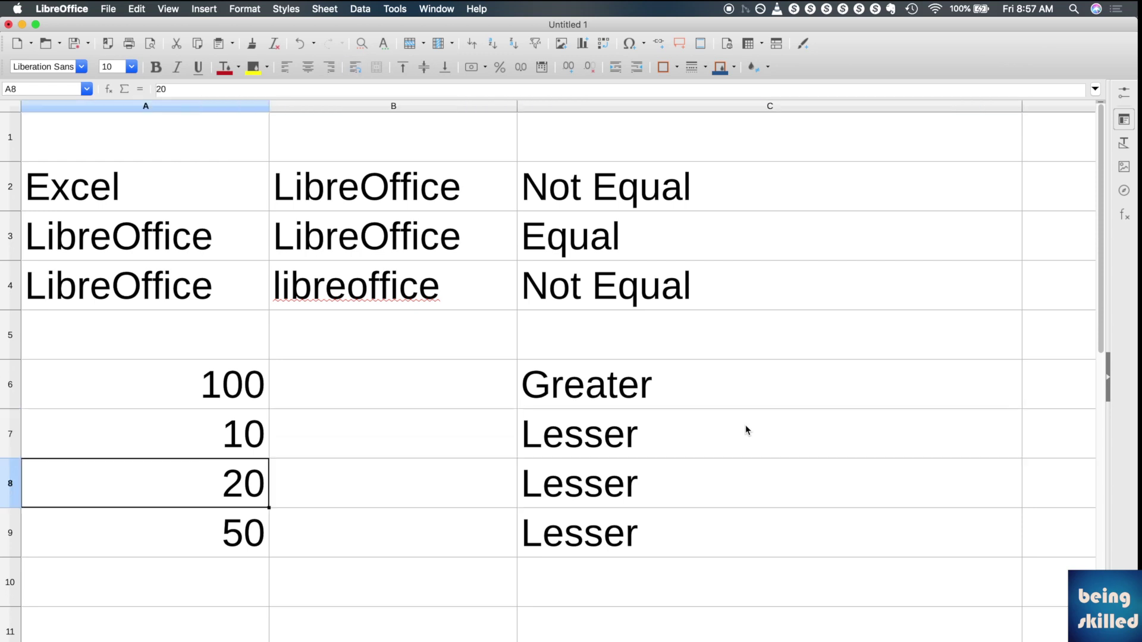
pyautogui.press('Down')
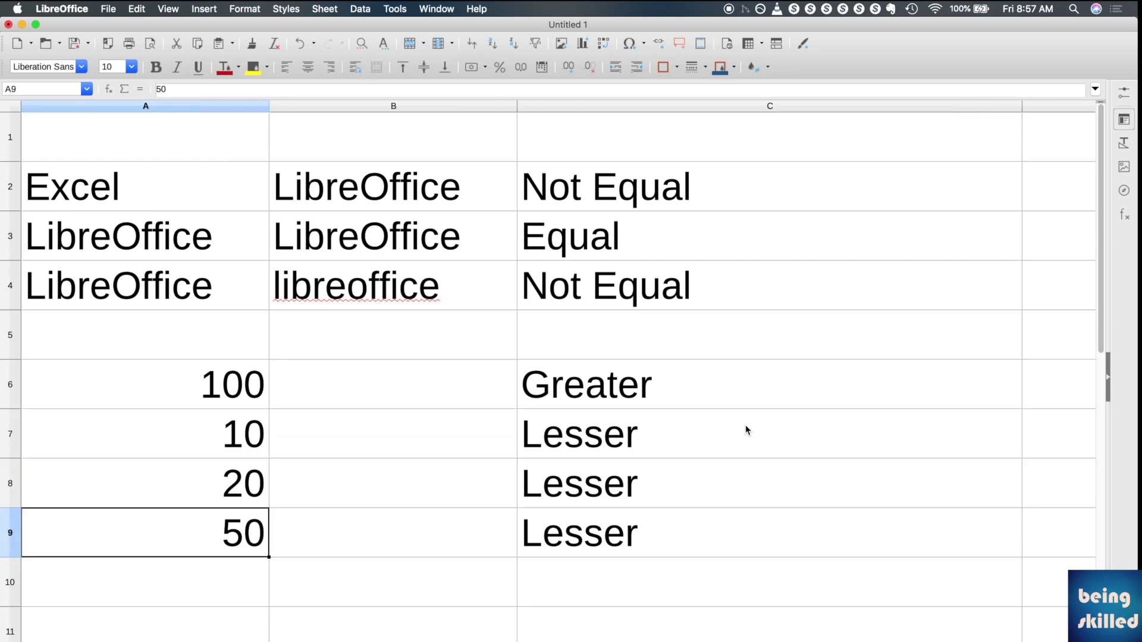
pyautogui.press('Up')
pyautogui.press('Right')
pyautogui.press('Right')
pyautogui.press('Down')
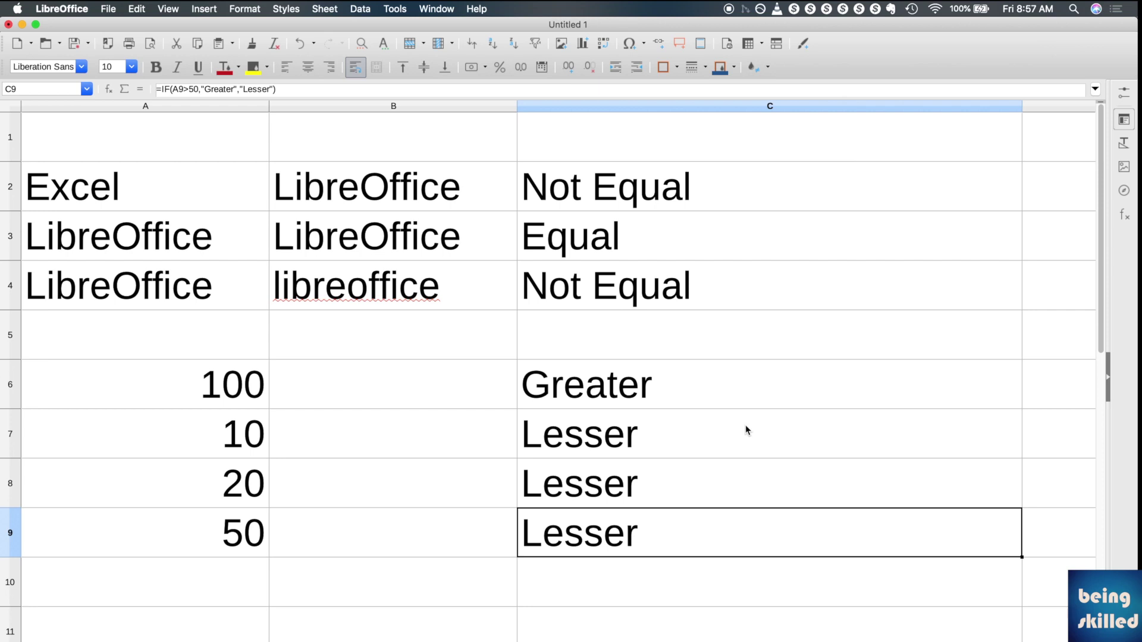
pyautogui.press('Left')
pyautogui.press('Left')
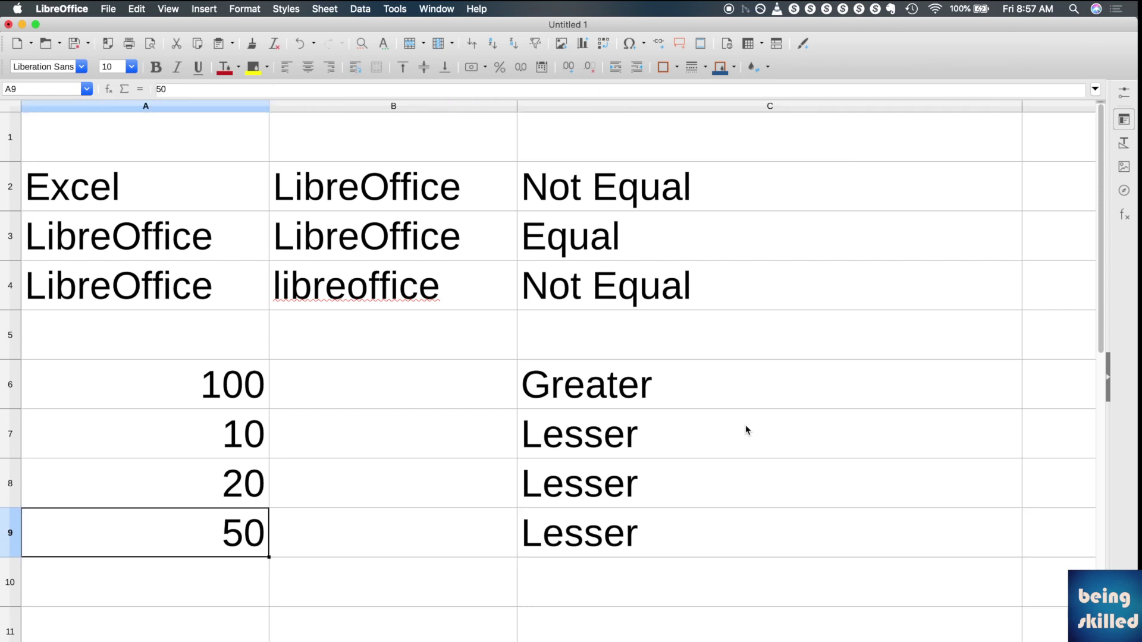
pyautogui.press('Right')
pyautogui.press('Right')
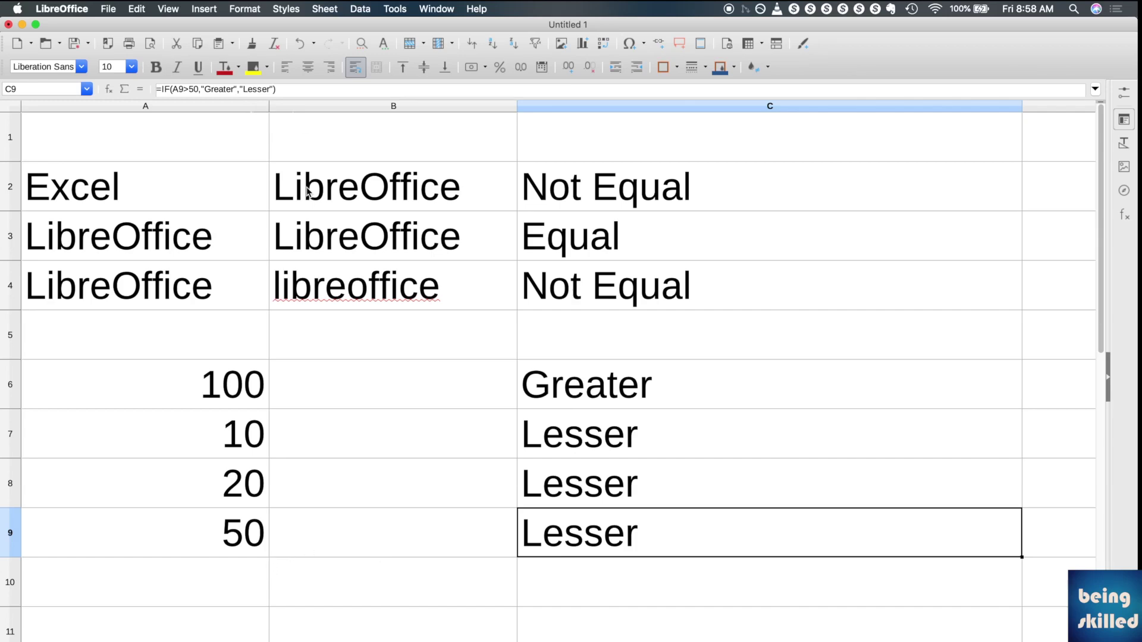
# Change C9's test from A9>50 to A9=50
pyautogui.click(193, 89)
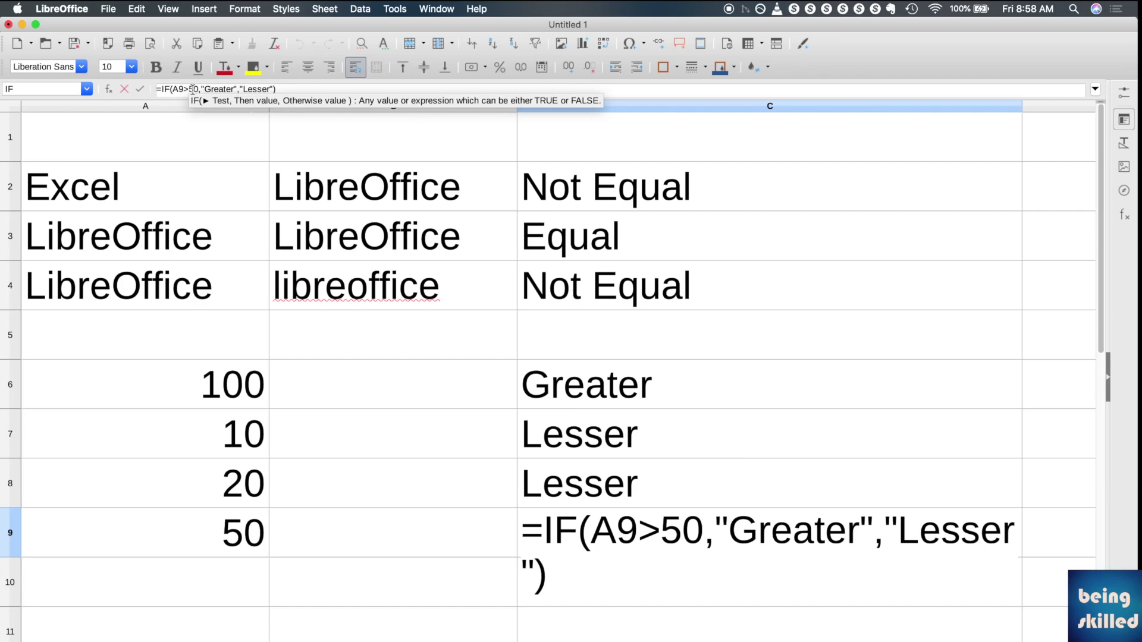
pyautogui.press('BackSpace')
pyautogui.write('=')
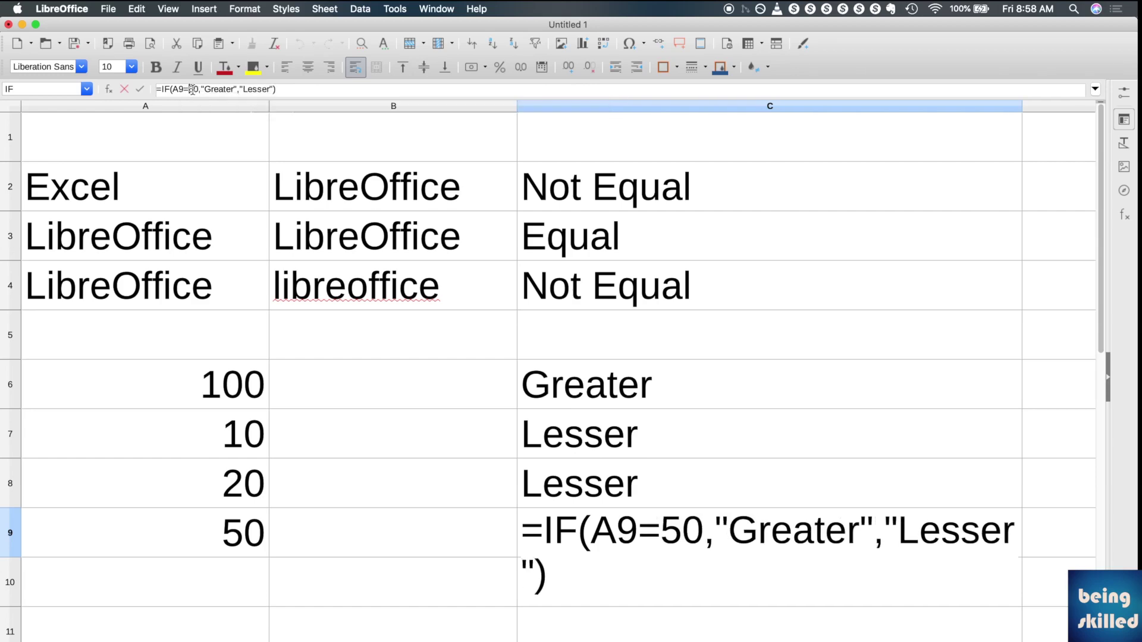
pyautogui.press('Return')
pyautogui.press('Up')
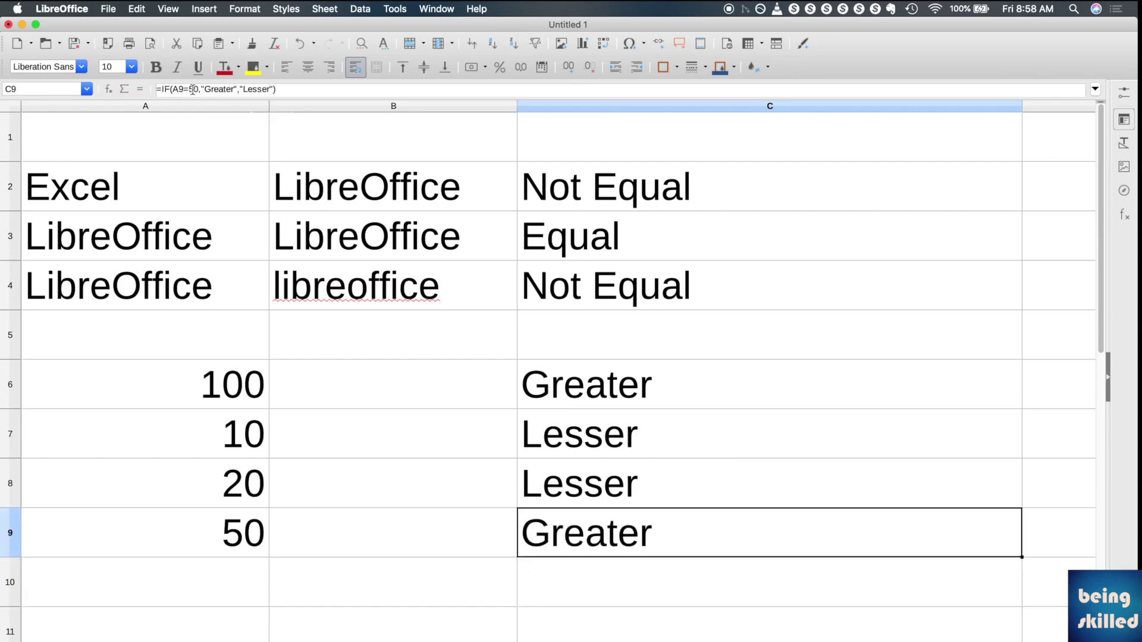
# Replace "Greater" with "Same" in the C9 formula, so row 9 reads Same
pyautogui.doubleClick(211, 90)
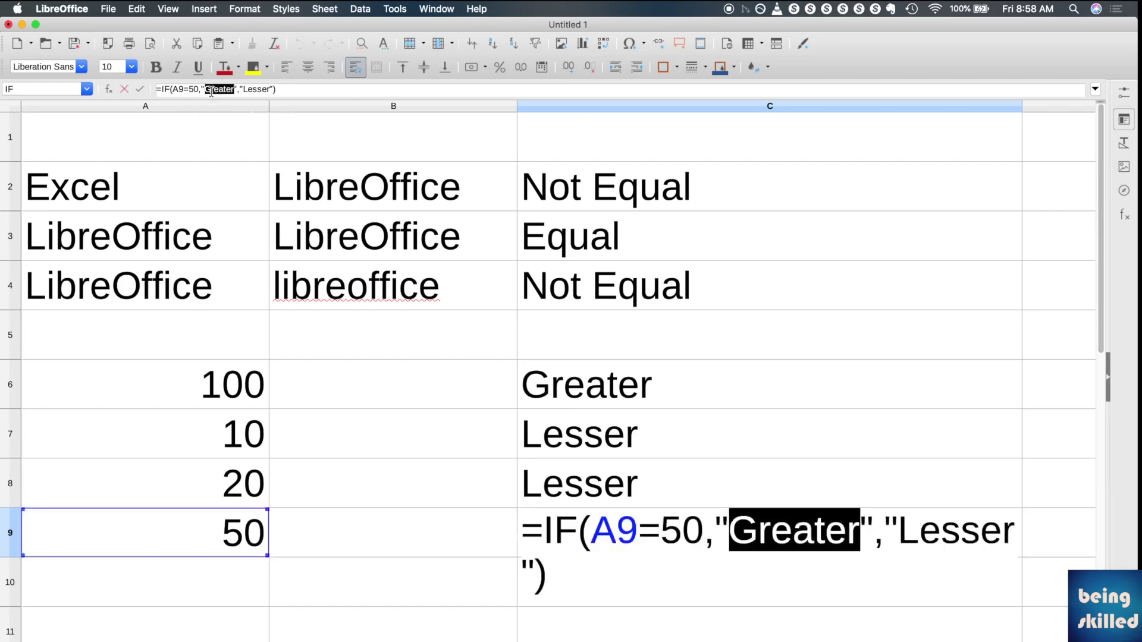
pyautogui.write('Same')
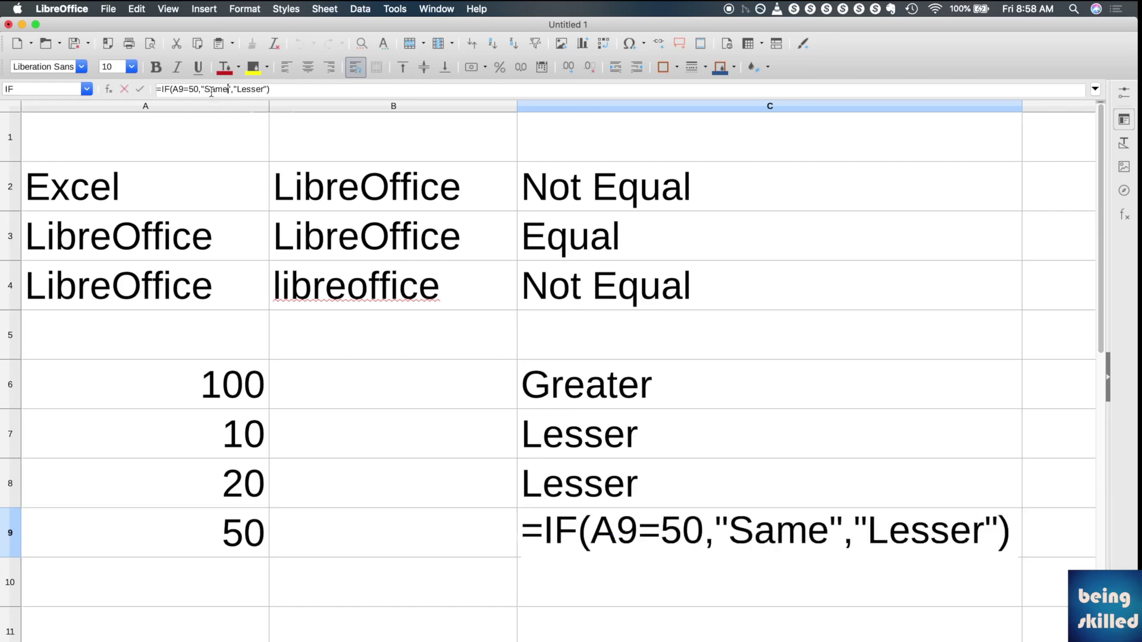
pyautogui.press('Return')
pyautogui.hotkey('shift', 'Up')
pyautogui.press('Up')
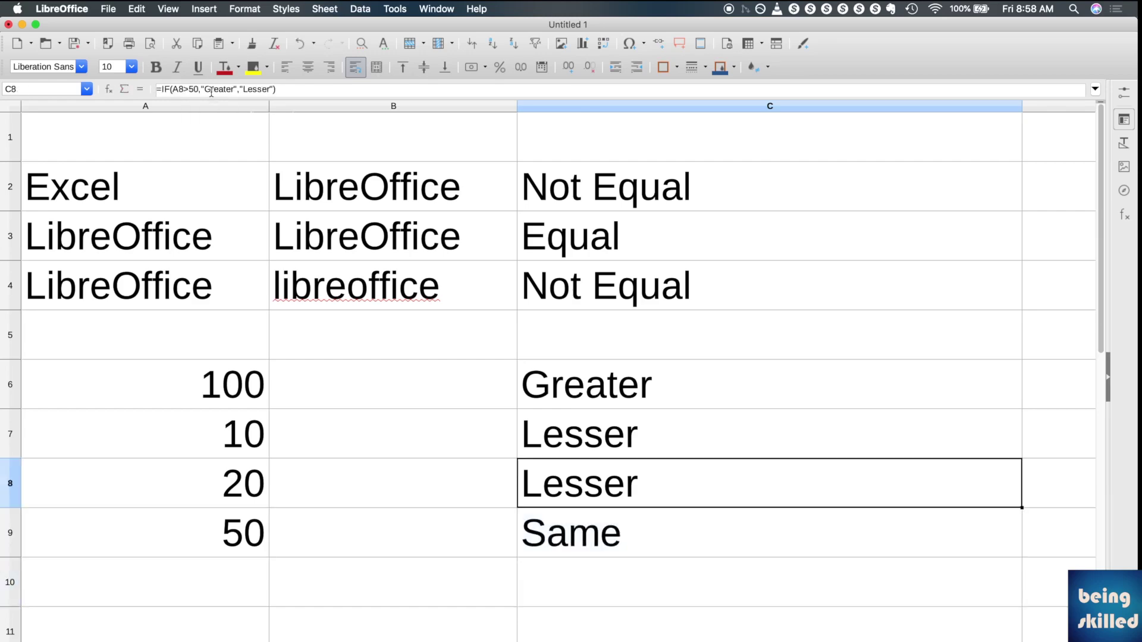
pyautogui.press('Down')
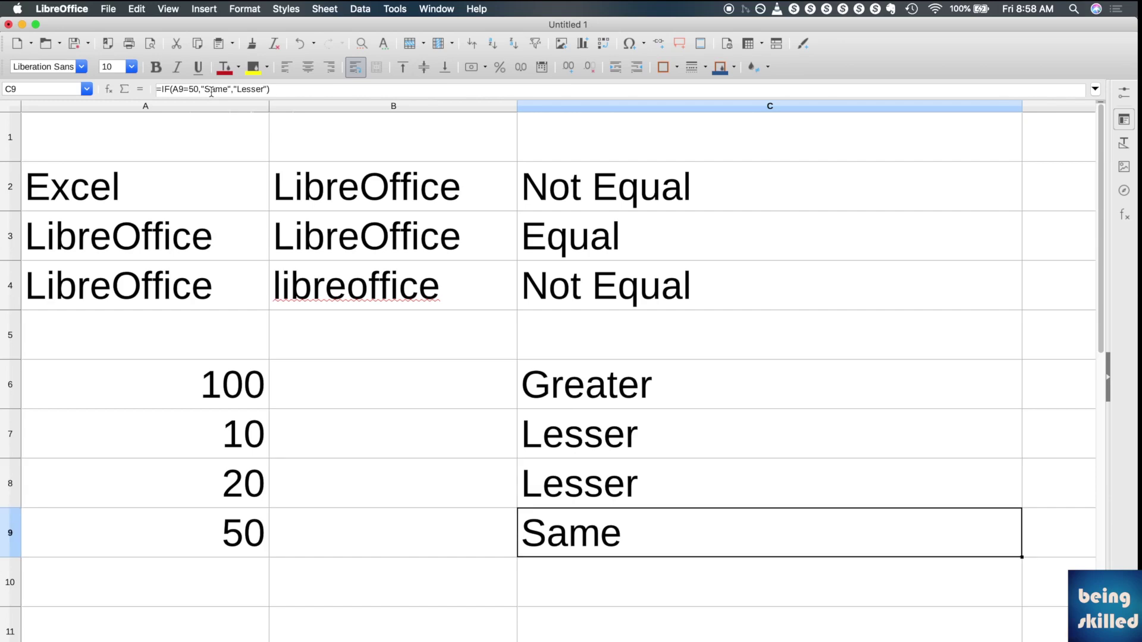